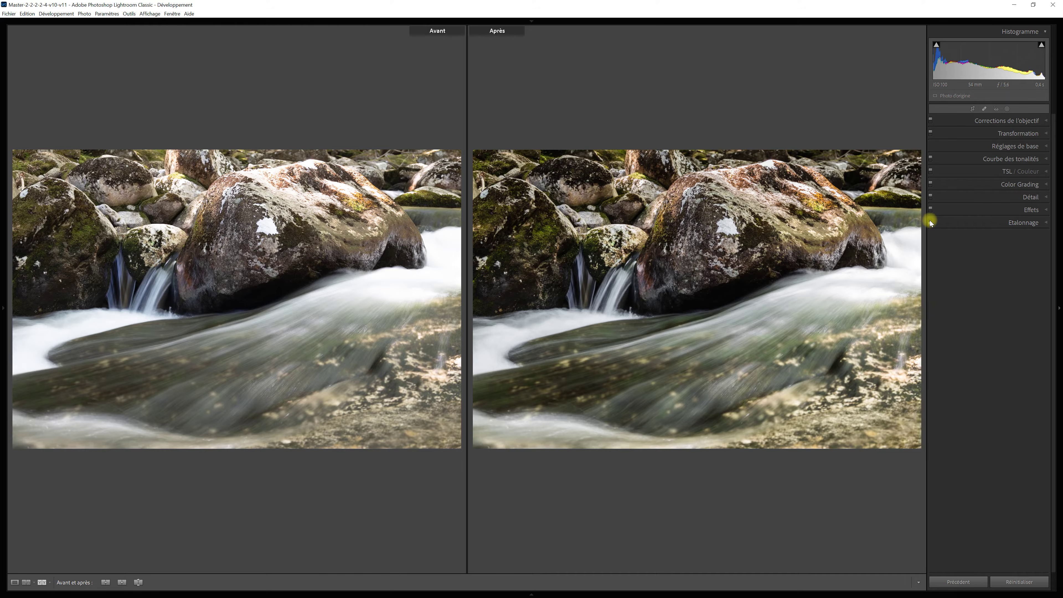
- Look through the basic adjustments of the colour wheel image, and return to its calibration (Etalonnage) settings
click(931, 221)
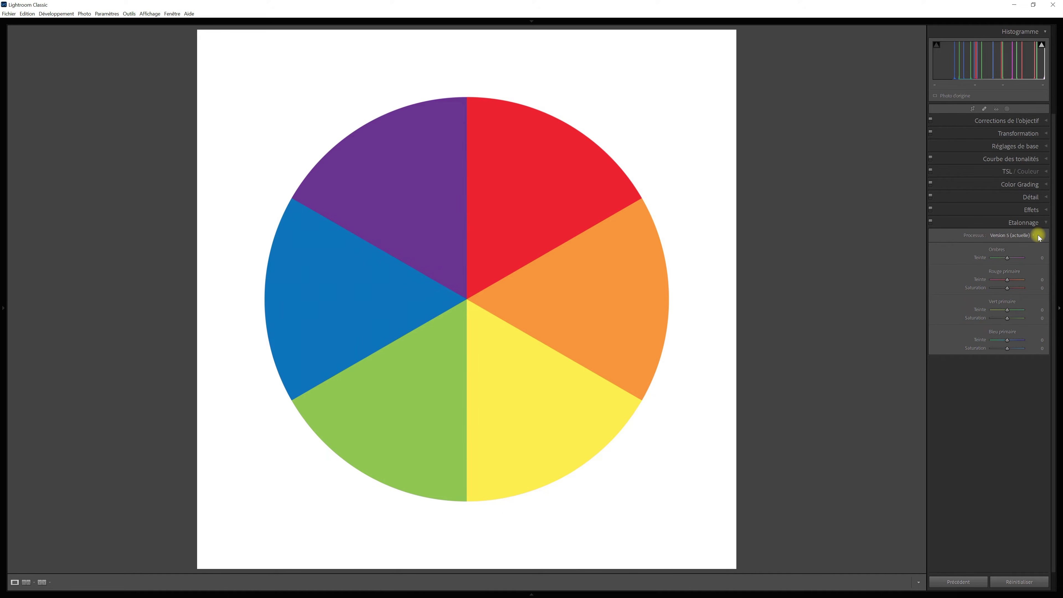
click(1048, 147)
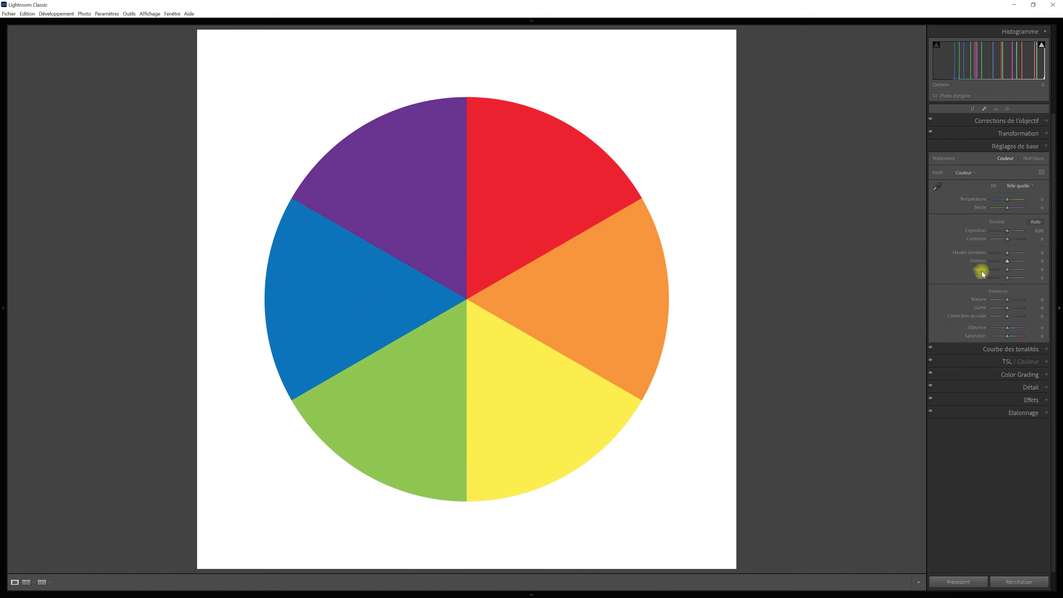
click(1047, 415)
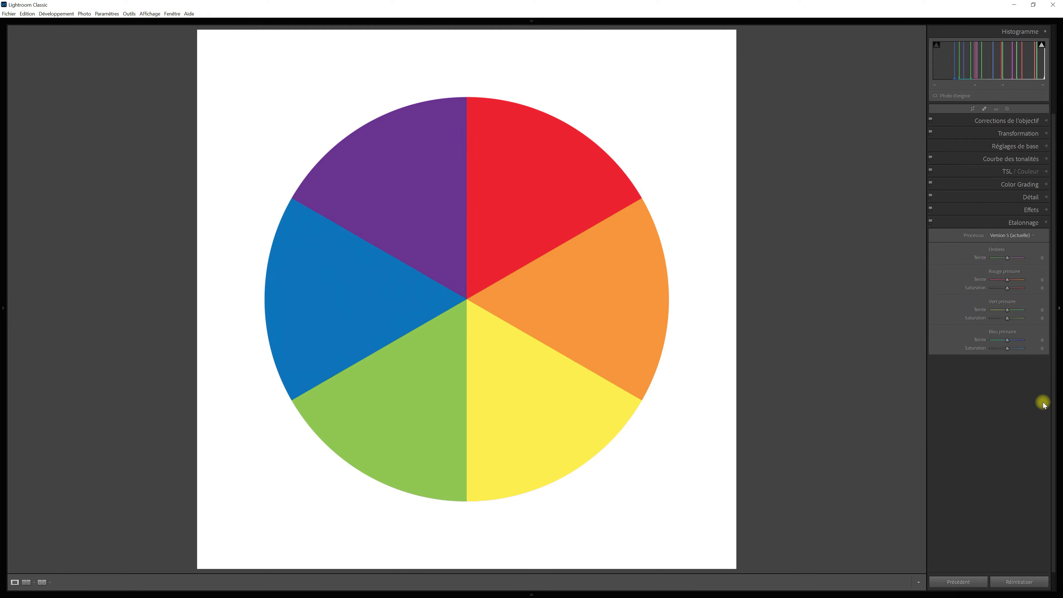
- Switch the colour wheel's calibration process to Version 1 and examine which basic adjustments that version offers
click(1033, 235)
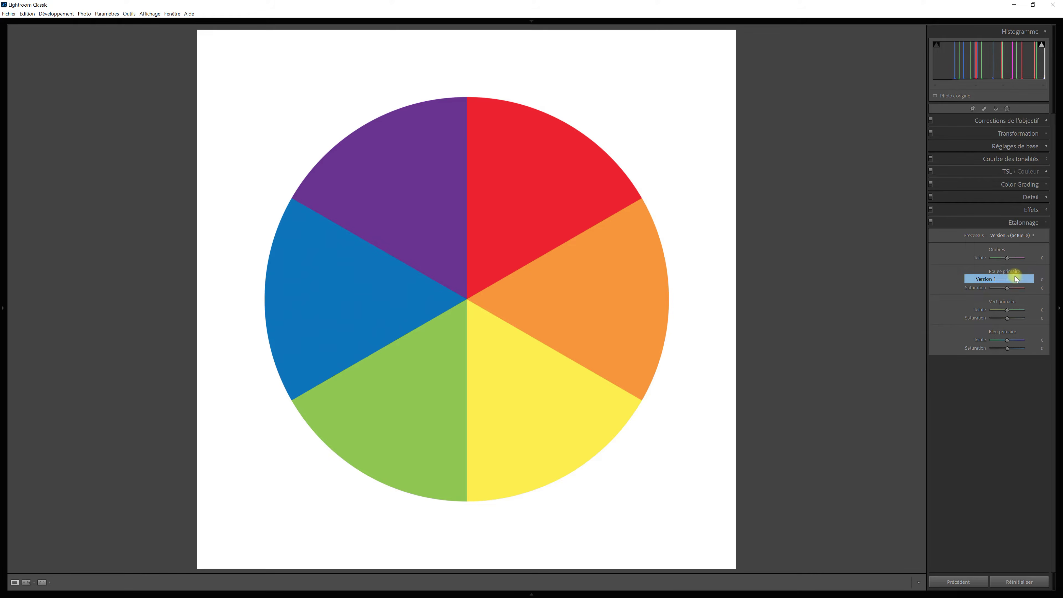
click(1017, 279)
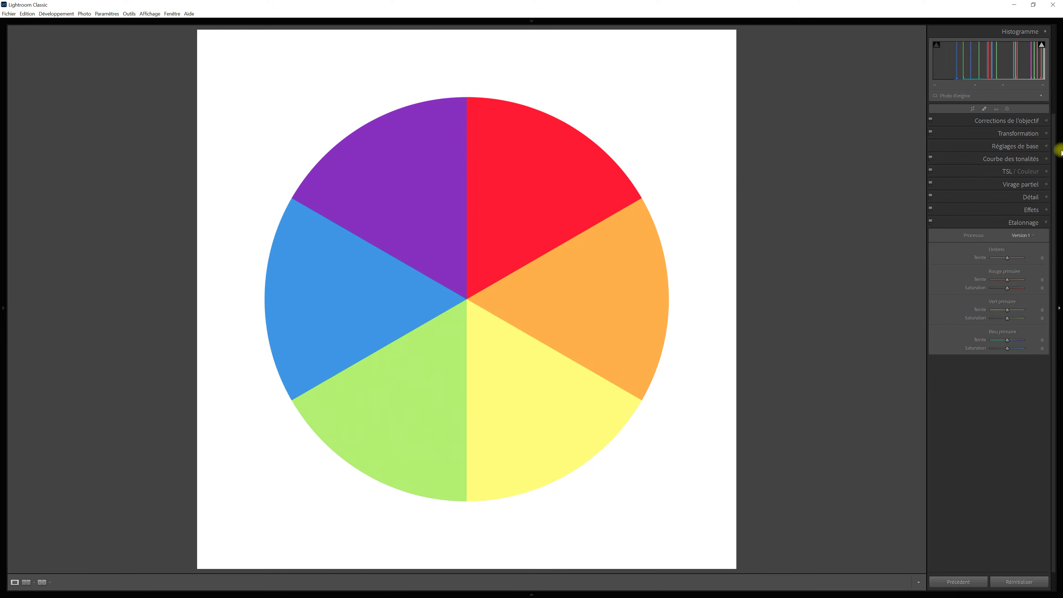
click(1047, 147)
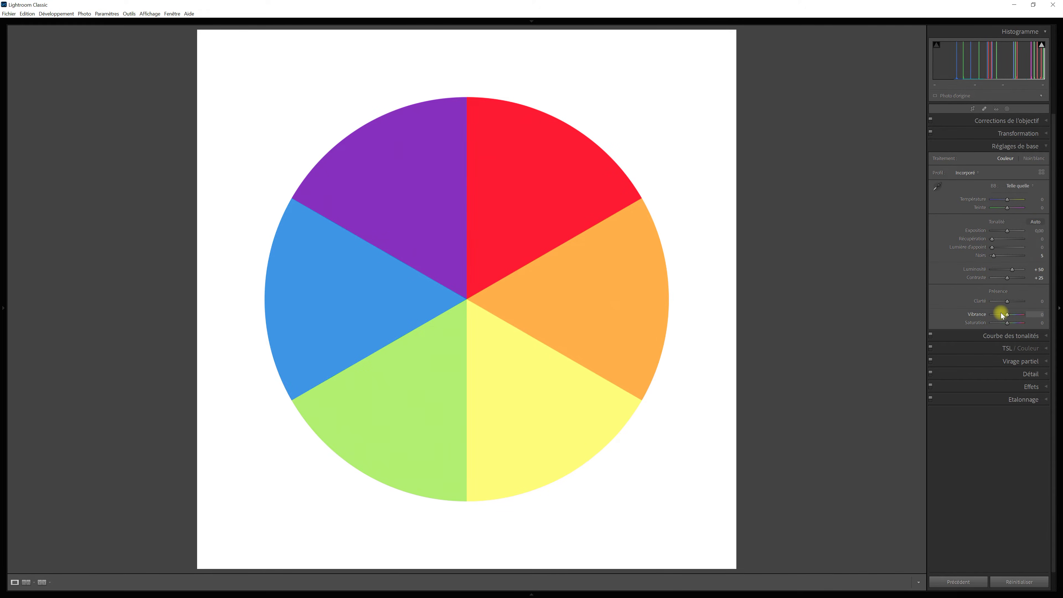
click(1044, 148)
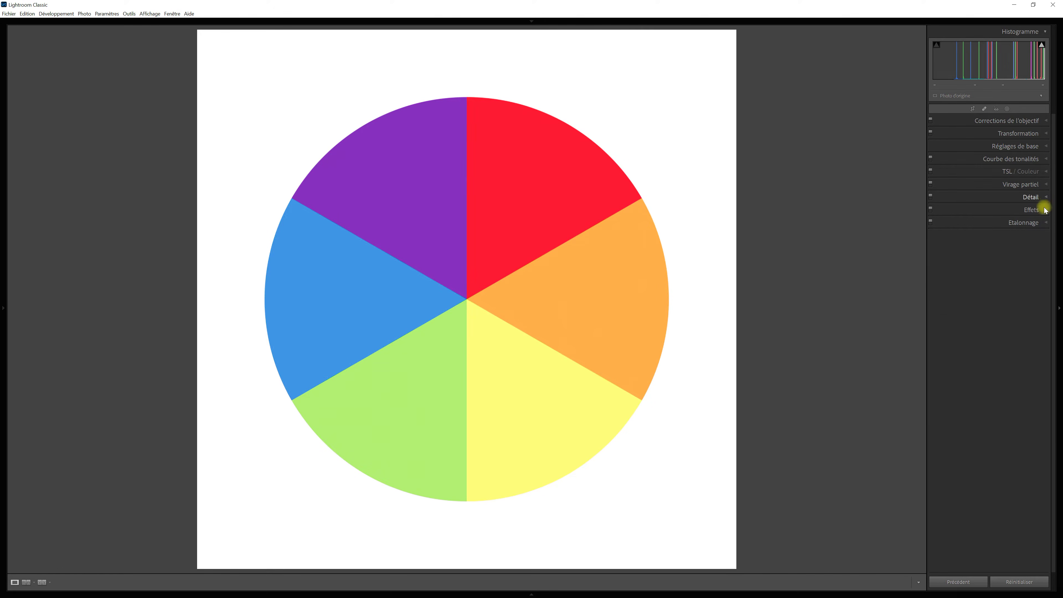
- Set the calibration process back to Version 5 (actuelle) and go to the next colour wheel image
click(1047, 223)
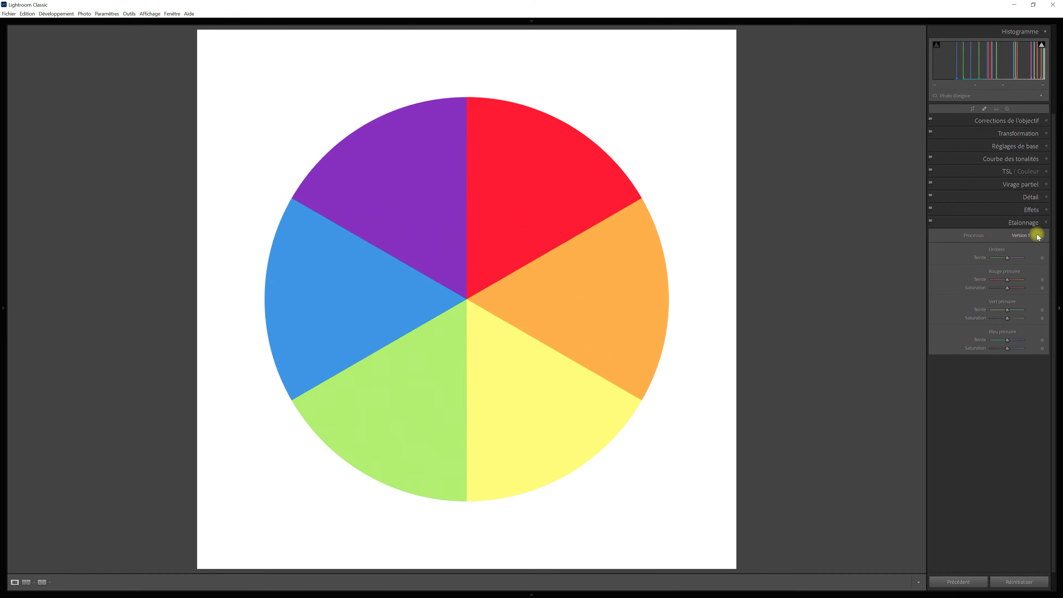
click(1037, 236)
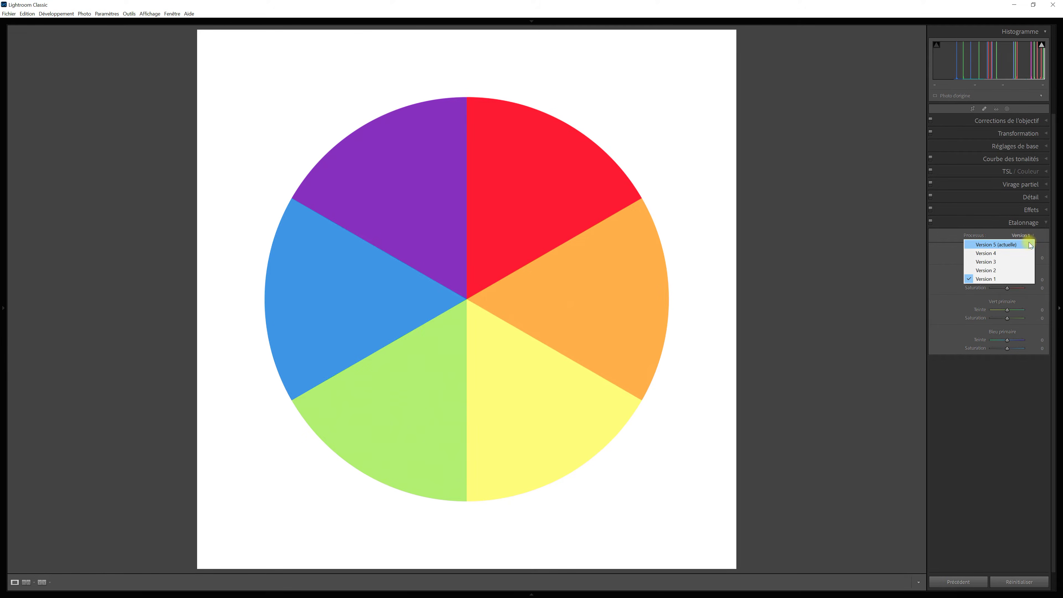
click(1030, 246)
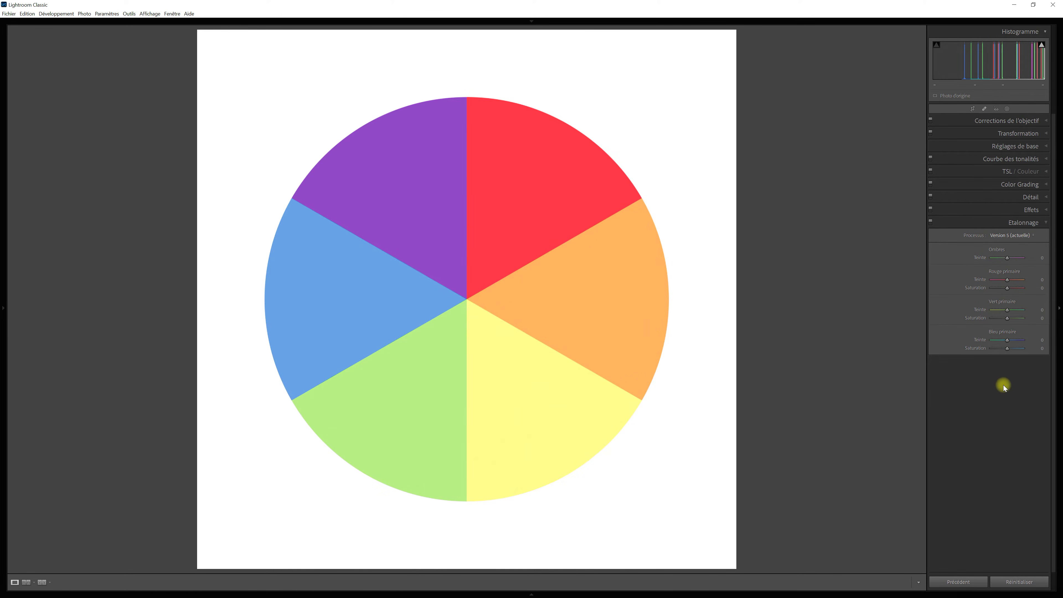
key(Right)
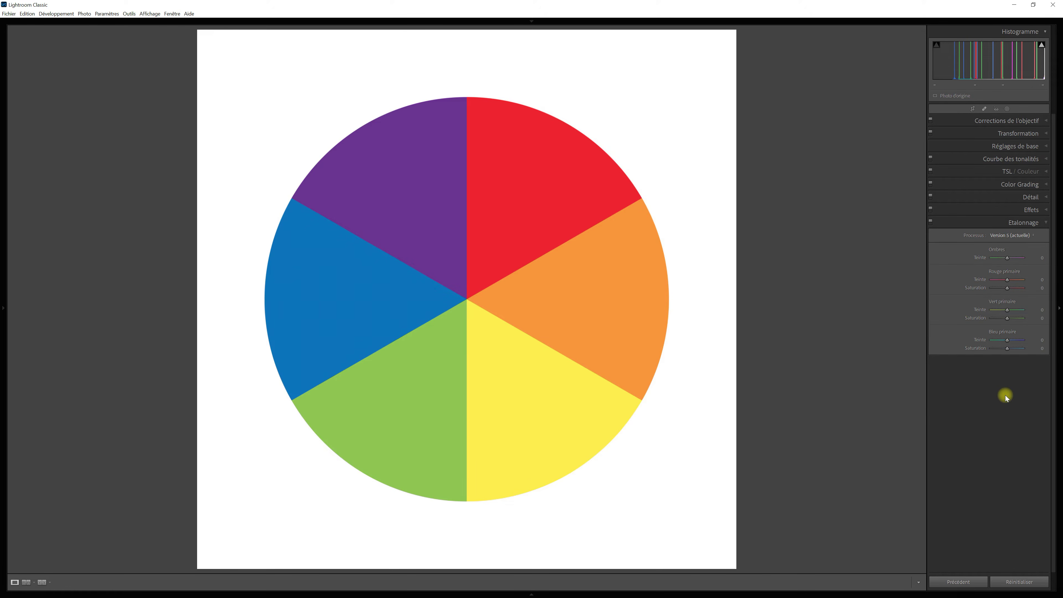
- Try the red luminance at its maximum in the colour wheel's TSL adjustments, and reset it
click(1049, 223)
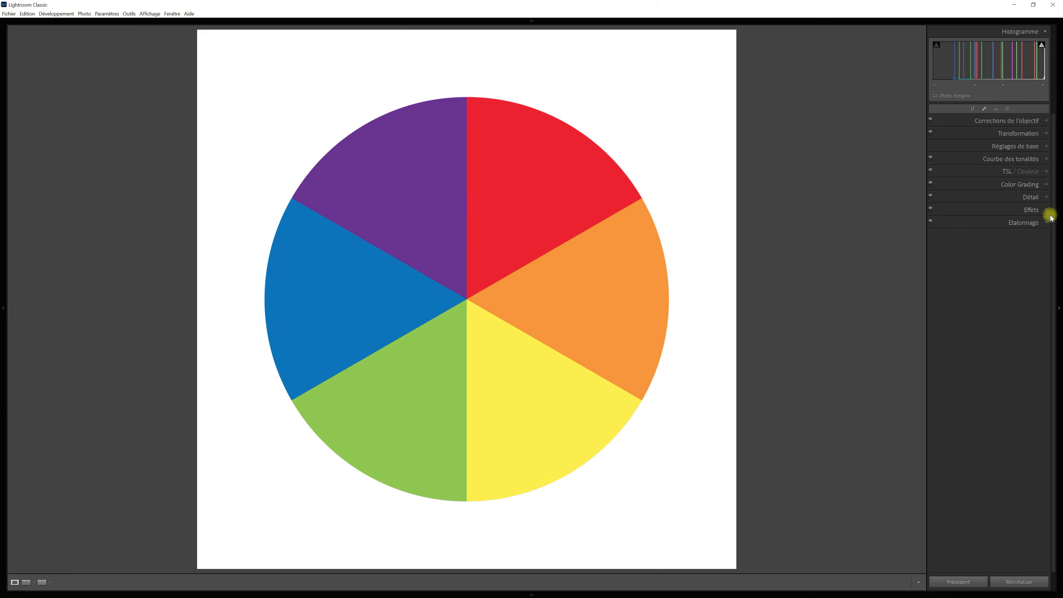
click(1047, 171)
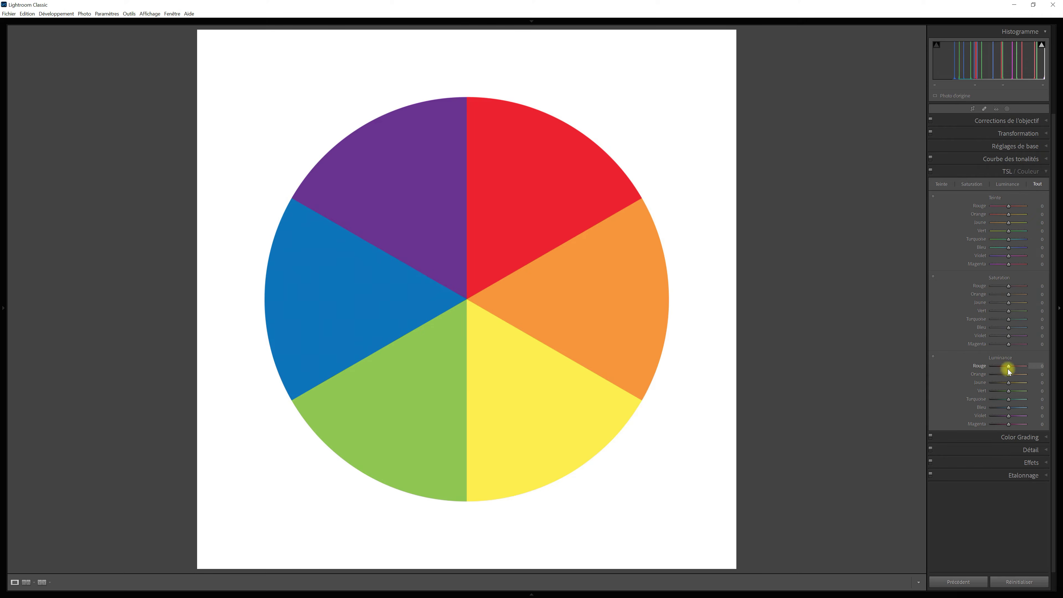
drag(1009, 367, 1033, 363)
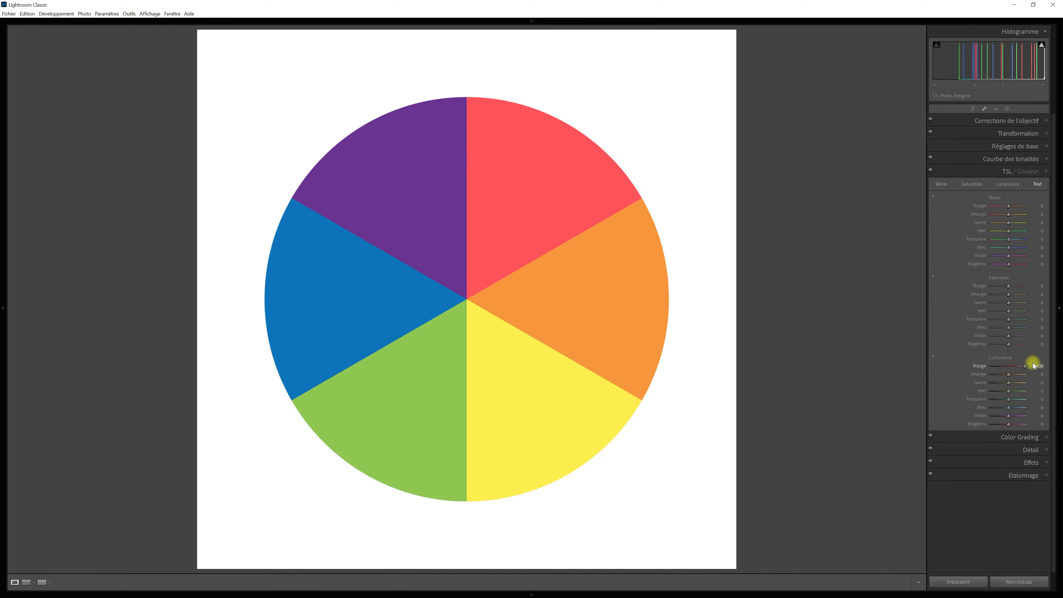
double_click(980, 367)
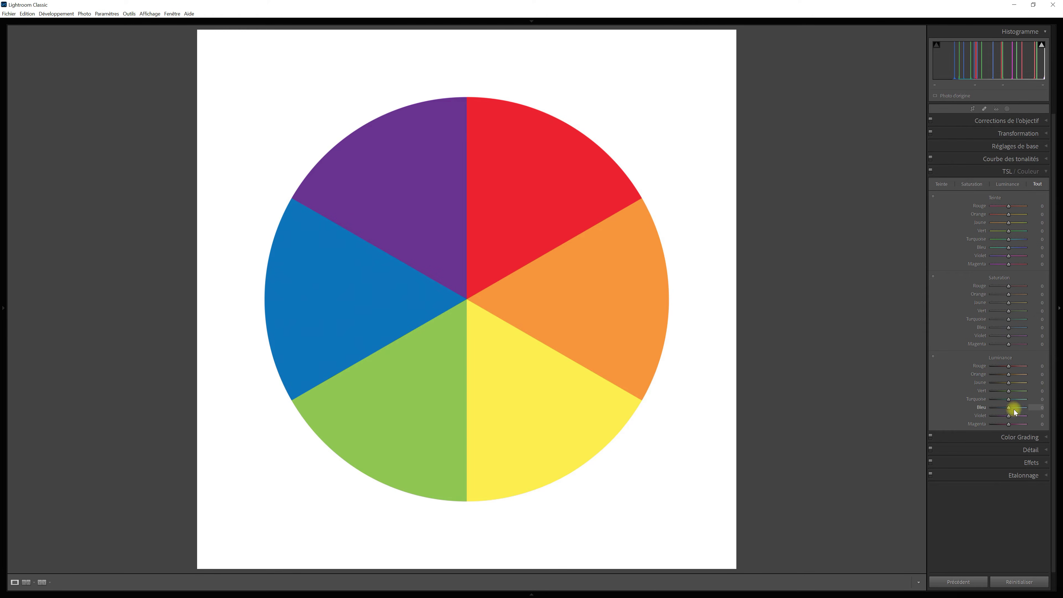
- Set the colour wheel's TSL blue luminance to +1, and try the green luminance at -90 before resetting it
mouse_move(1009, 407)
mouse_down()
mouse_move(975, 406)
mouse_move(1027, 392)
mouse_move(998, 395)
mouse_move(1010, 397)
mouse_up()
mouse_move(1009, 391)
mouse_down()
mouse_move(983, 394)
mouse_move(1038, 380)
mouse_move(995, 388)
mouse_up()
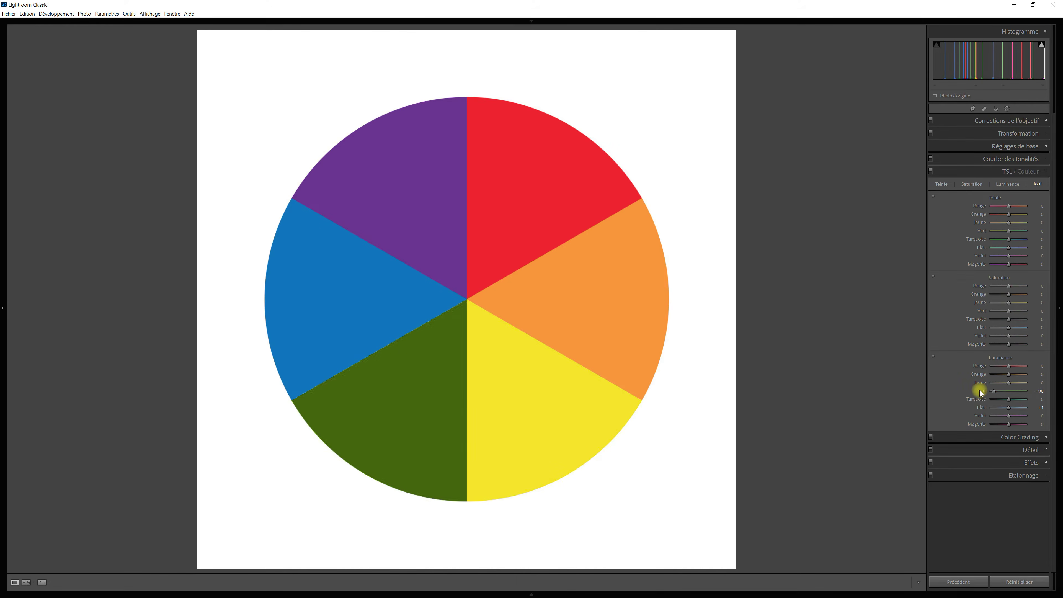
double_click(982, 392)
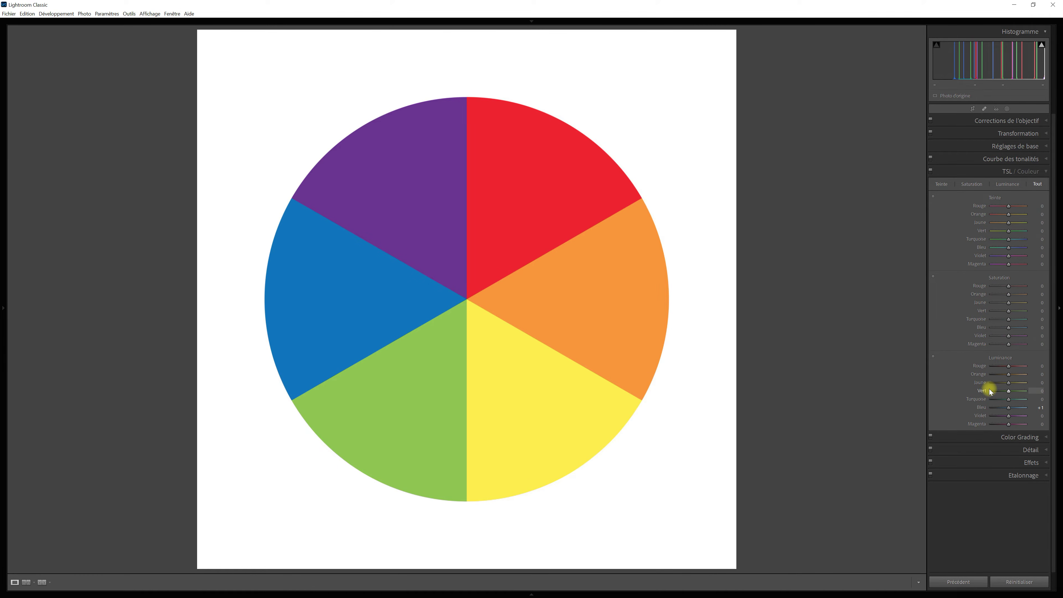
click(1046, 172)
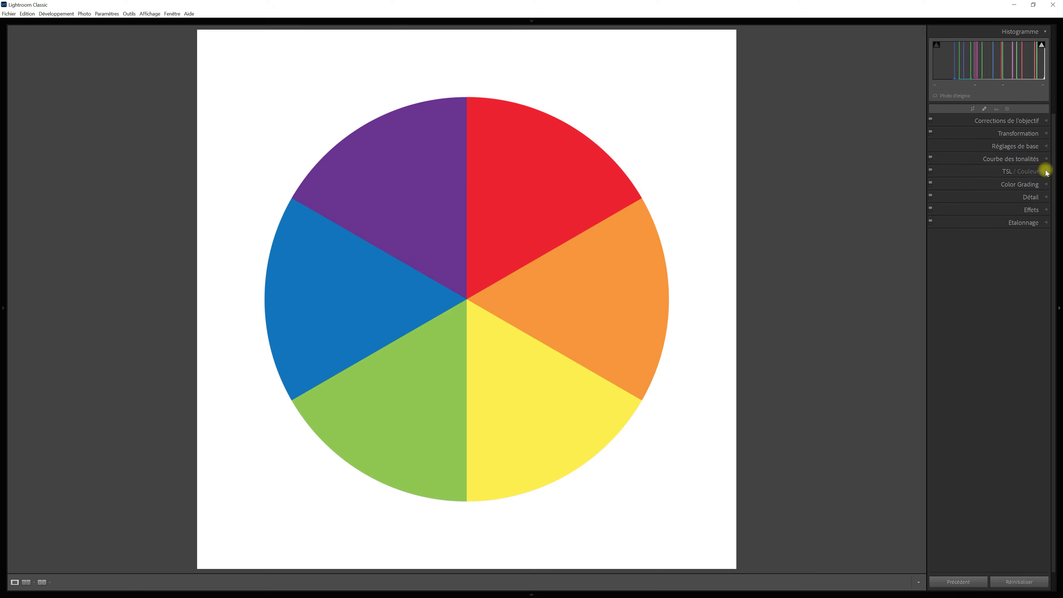
- Try the calibration's blue primary saturation at -100 on the colour wheel, reset it, and test the blue primary hue
click(1046, 223)
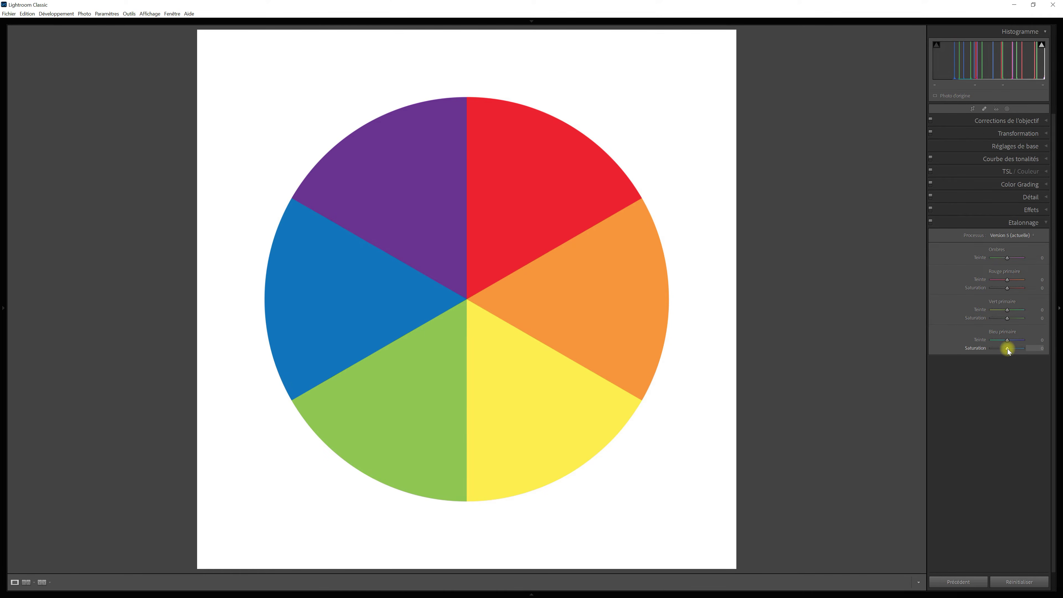
drag(1008, 349, 985, 340)
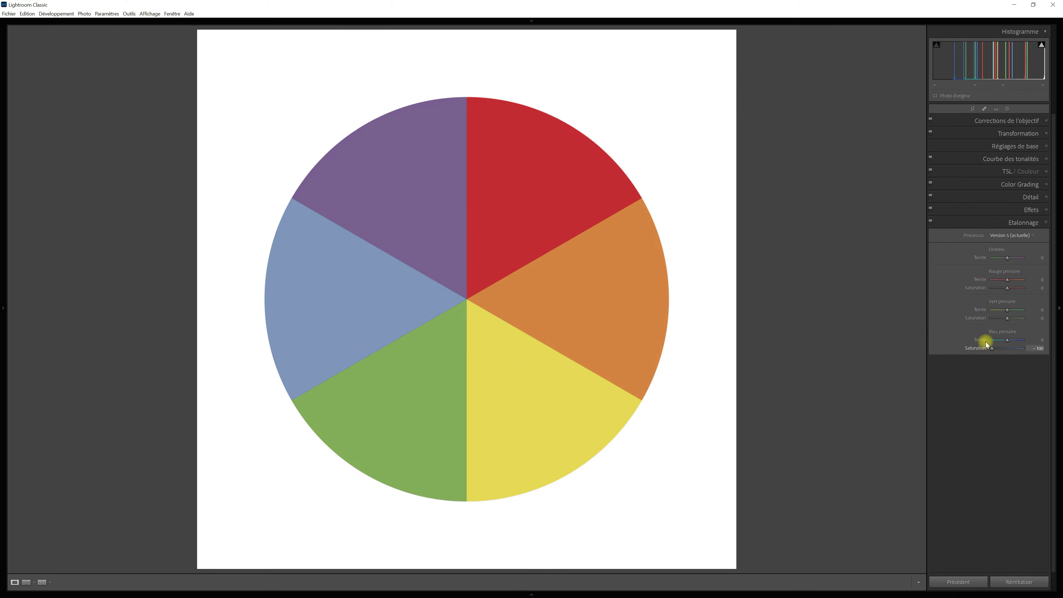
double_click(984, 350)
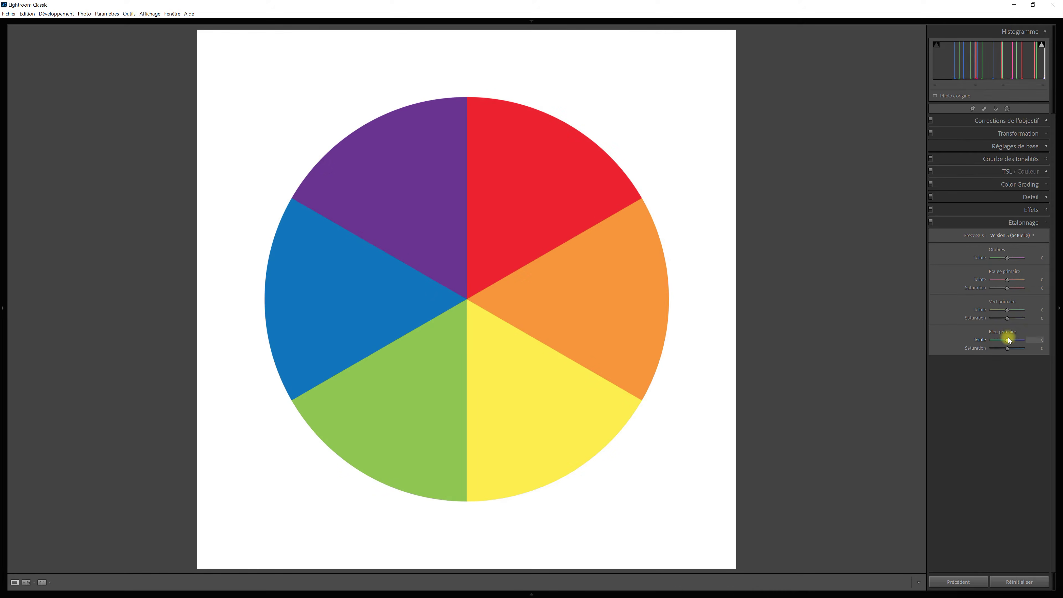
mouse_move(1007, 339)
mouse_down()
mouse_move(1016, 340)
mouse_move(991, 341)
mouse_move(1017, 340)
mouse_move(990, 339)
mouse_move(1008, 339)
mouse_up()
- Test the green primary and red primary saturation in the colour wheel's calibration, resetting each one
mouse_move(1007, 319)
mouse_down()
mouse_move(1026, 320)
mouse_move(975, 322)
mouse_move(1032, 309)
mouse_move(980, 317)
mouse_move(1007, 316)
mouse_up()
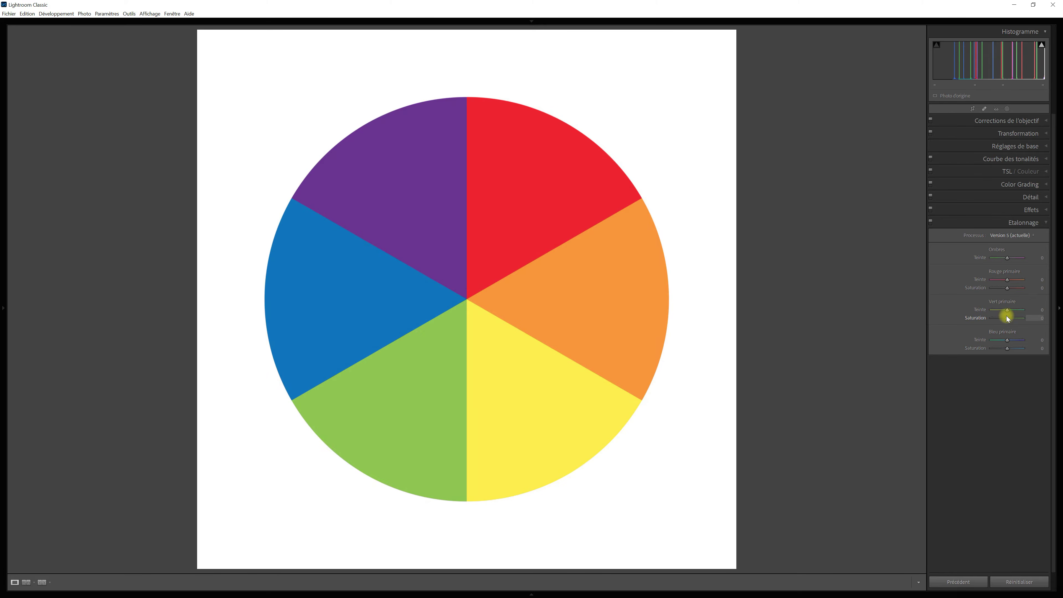
double_click(980, 317)
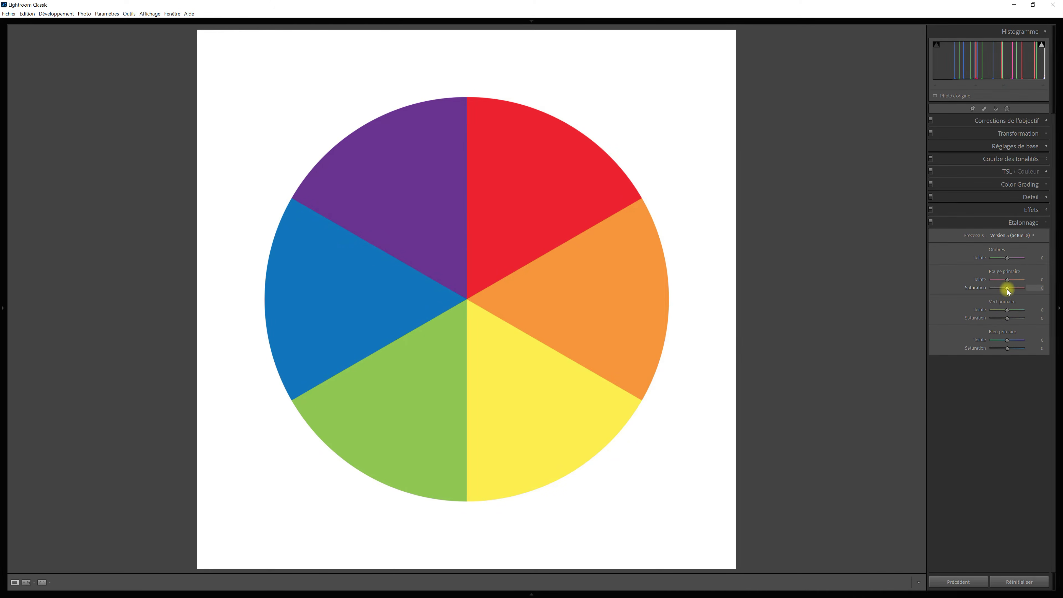
mouse_move(1007, 288)
mouse_down()
mouse_move(1018, 287)
mouse_move(981, 292)
mouse_move(1026, 290)
mouse_move(973, 295)
mouse_move(1008, 295)
mouse_up()
double_click(985, 289)
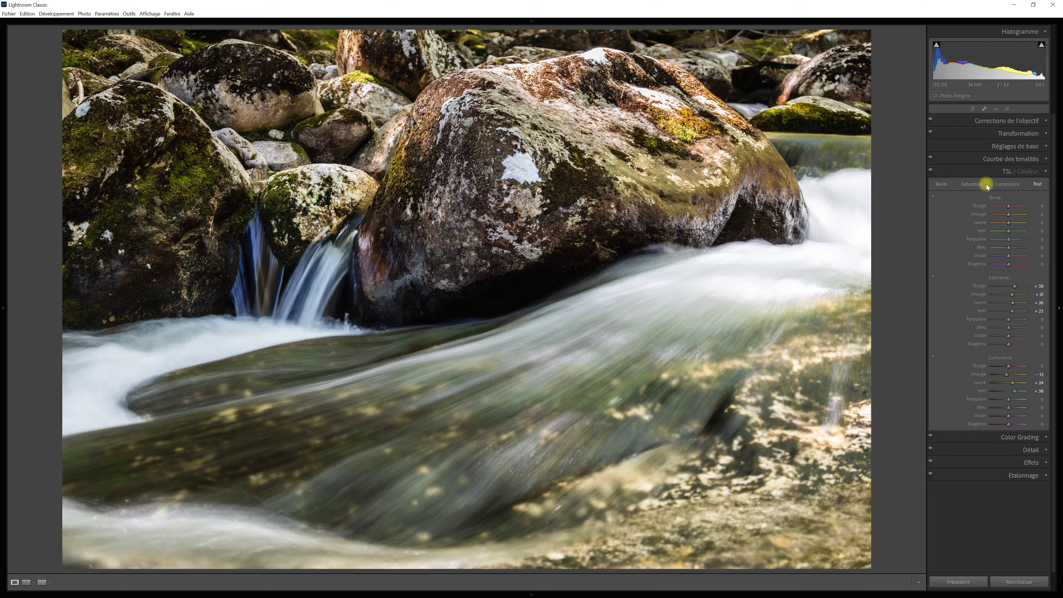
- Set the river photo's blue primary saturation to +80 in the calibration after comparing +100 and -100
click(1046, 172)
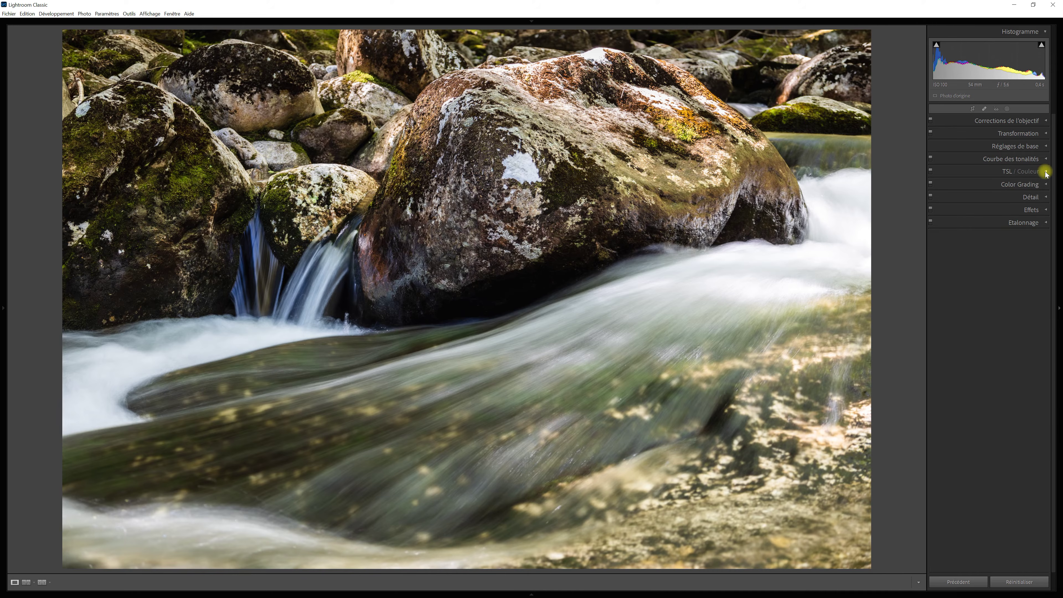
click(1047, 223)
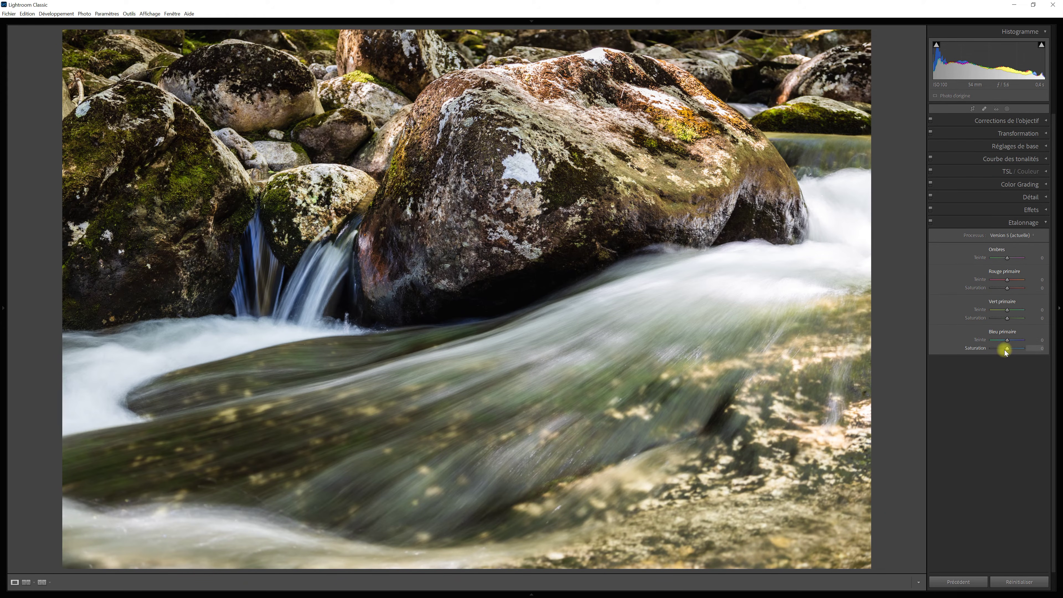
drag(1009, 349, 1044, 349)
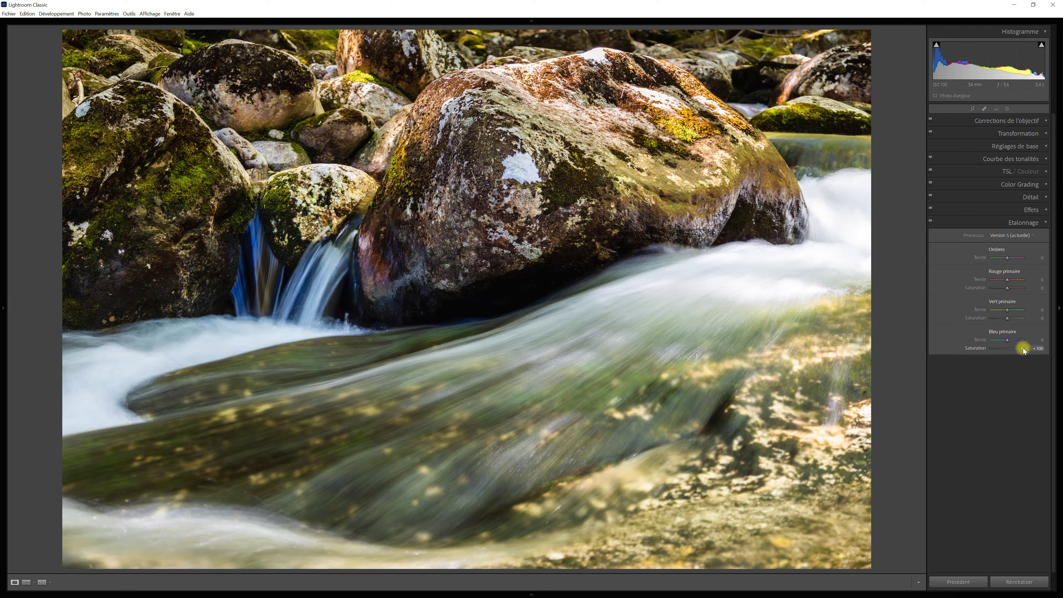
drag(1023, 347, 989, 352)
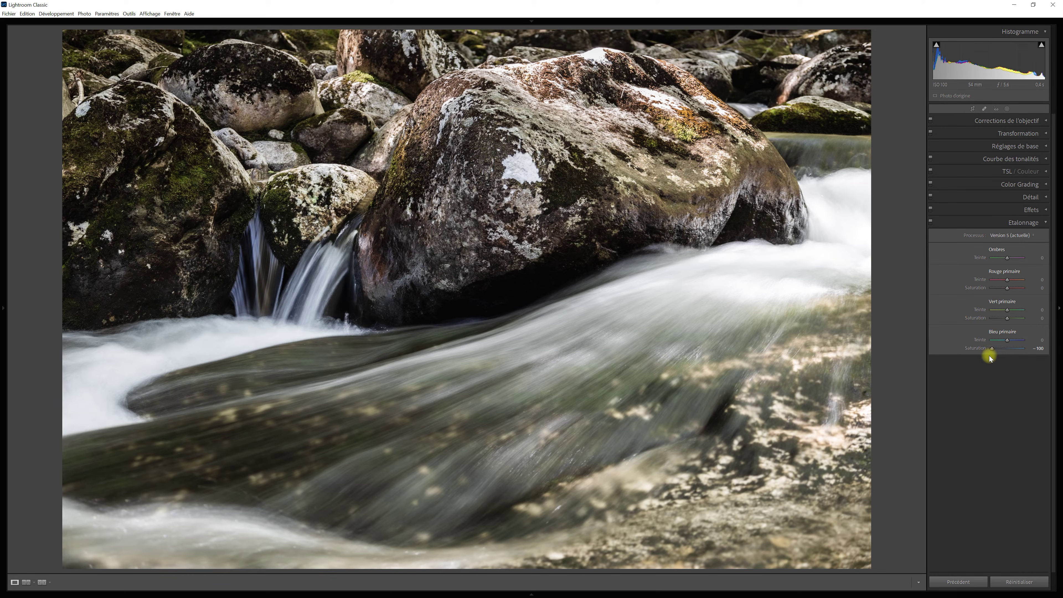
drag(1003, 350, 1020, 352)
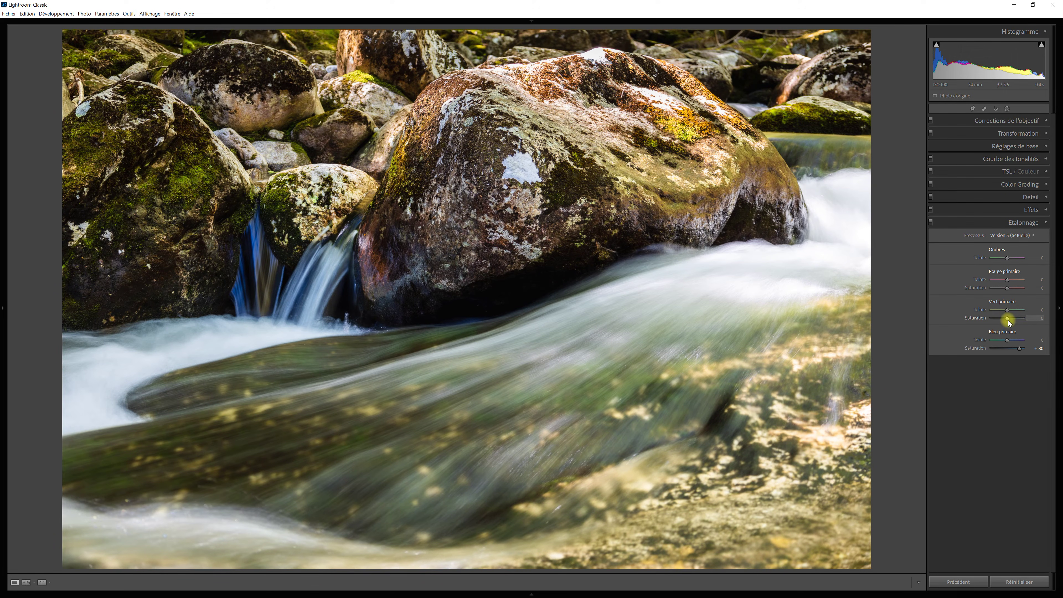
- Set the river photo's green primary saturation to +25 after comparing both extremes
drag(1007, 320, 1035, 320)
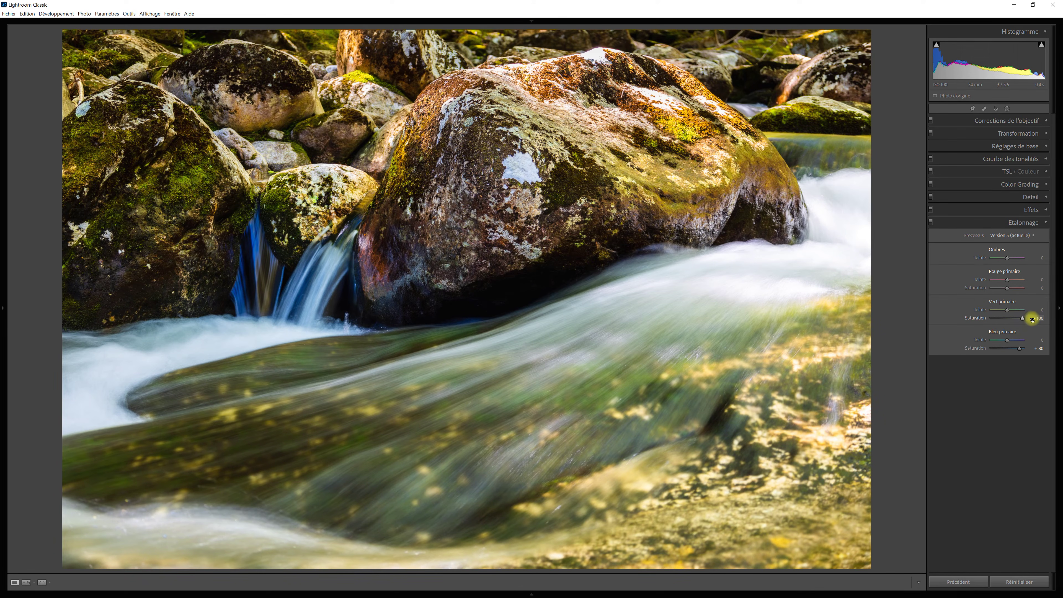
drag(1022, 318, 981, 324)
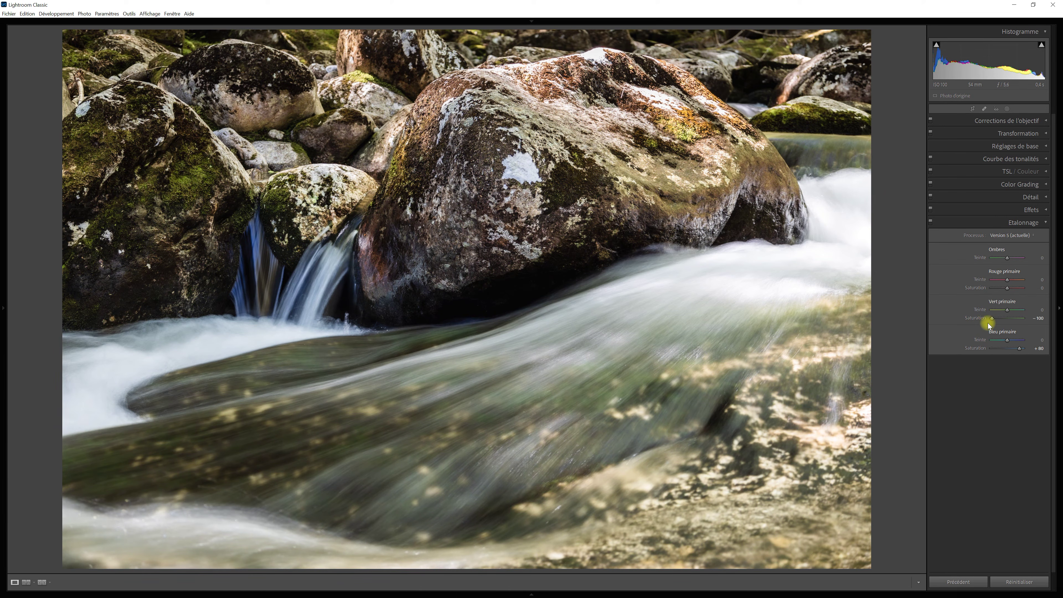
drag(998, 317, 1012, 319)
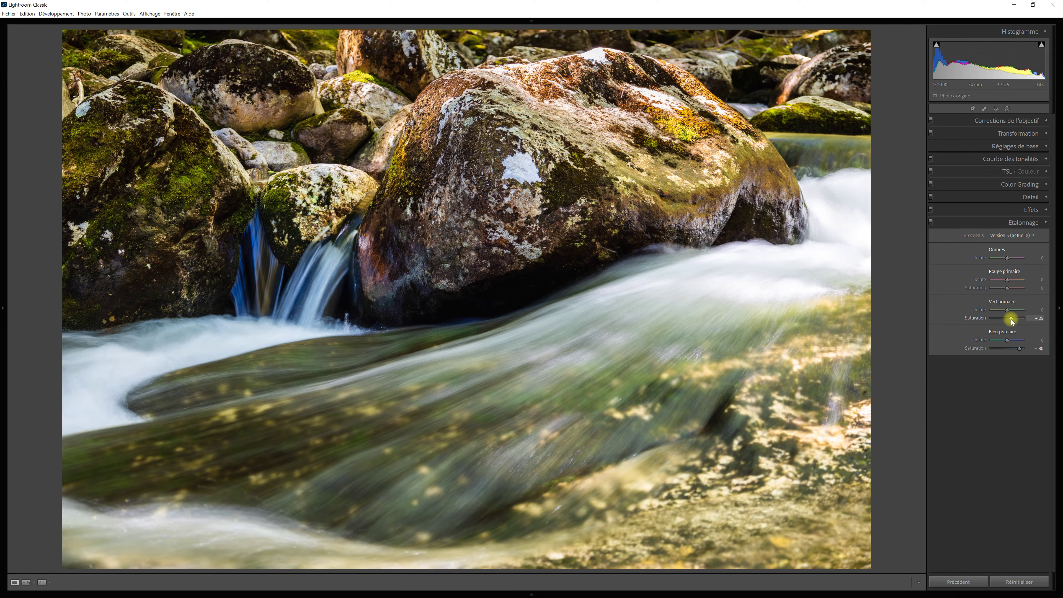
- Set the river photo's red primary saturation to +18 after comparing both extremes
drag(1008, 289, 1035, 286)
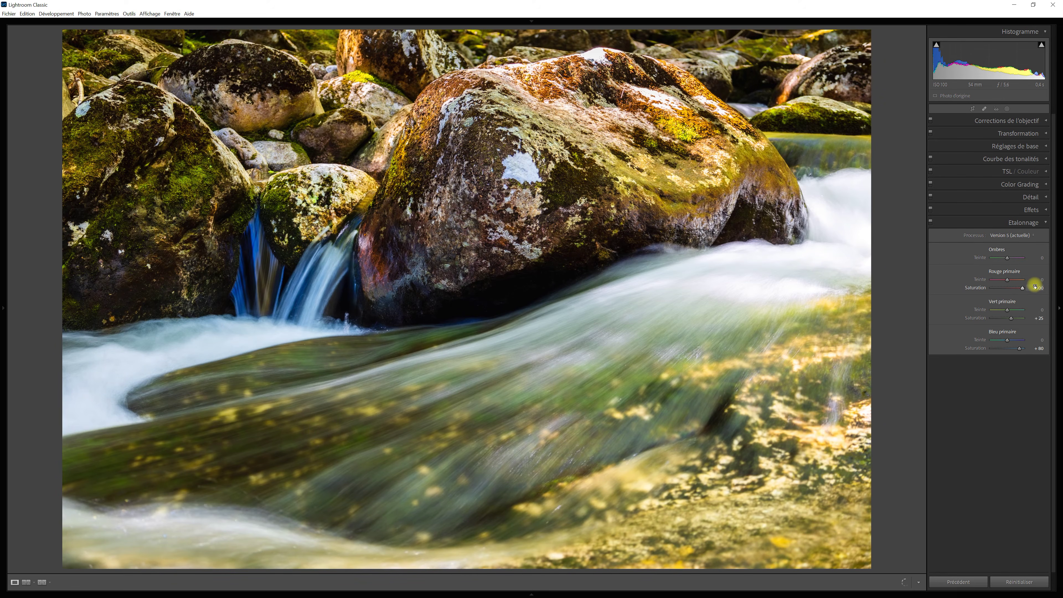
drag(1004, 291, 982, 294)
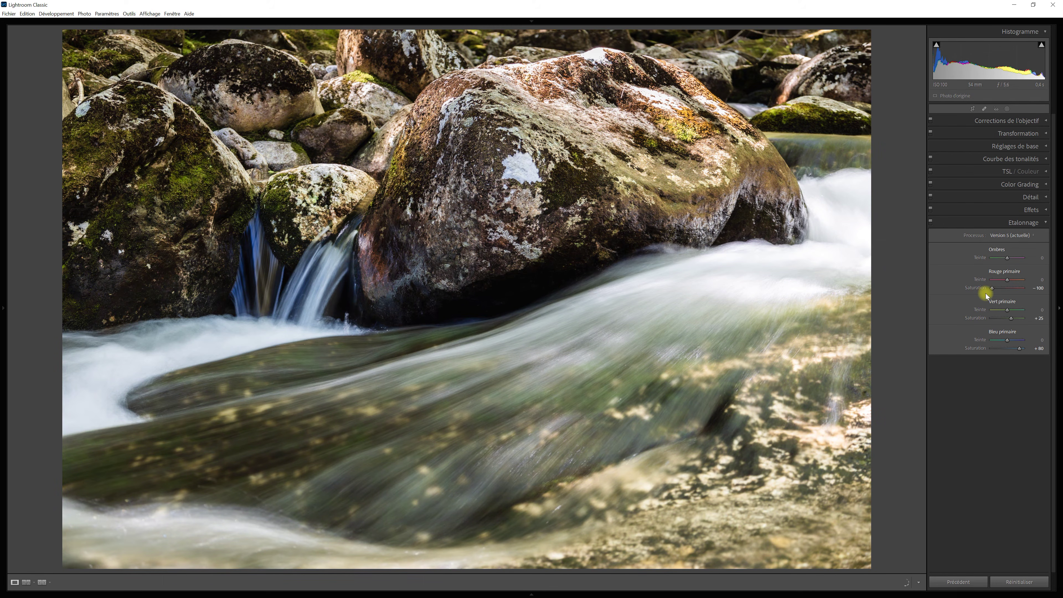
drag(1008, 290, 1007, 290)
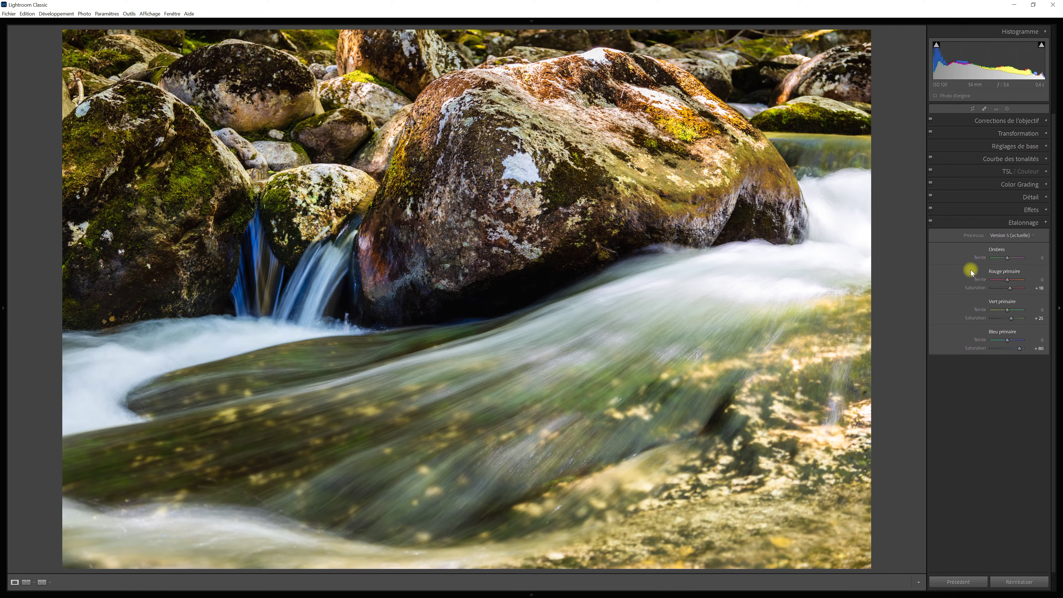
- Compare the river photo with and without the calibration, and reduce its blue saturation in the TSL adjustments
click(932, 223)
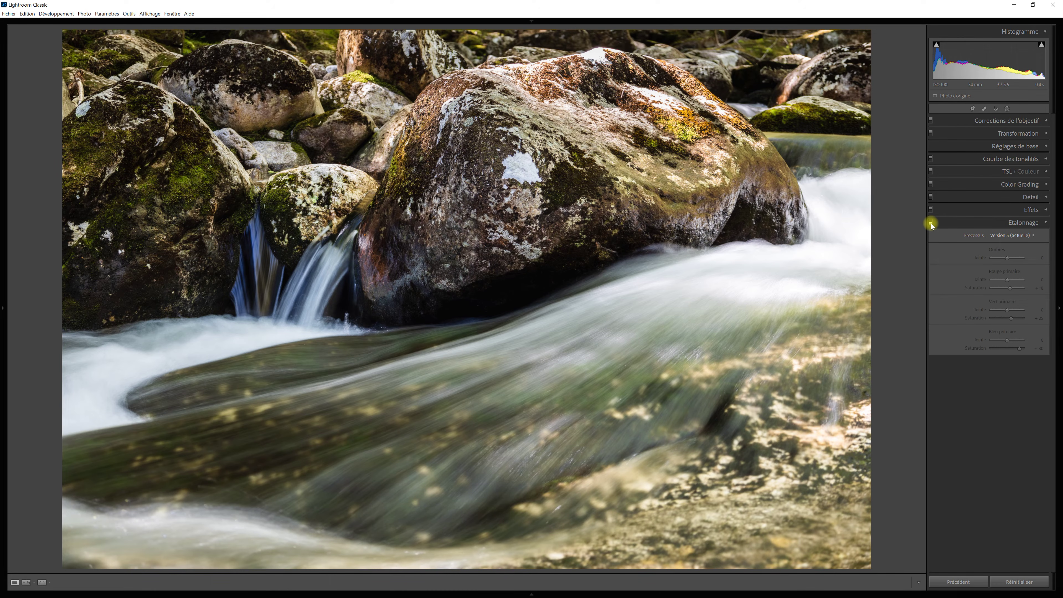
click(930, 221)
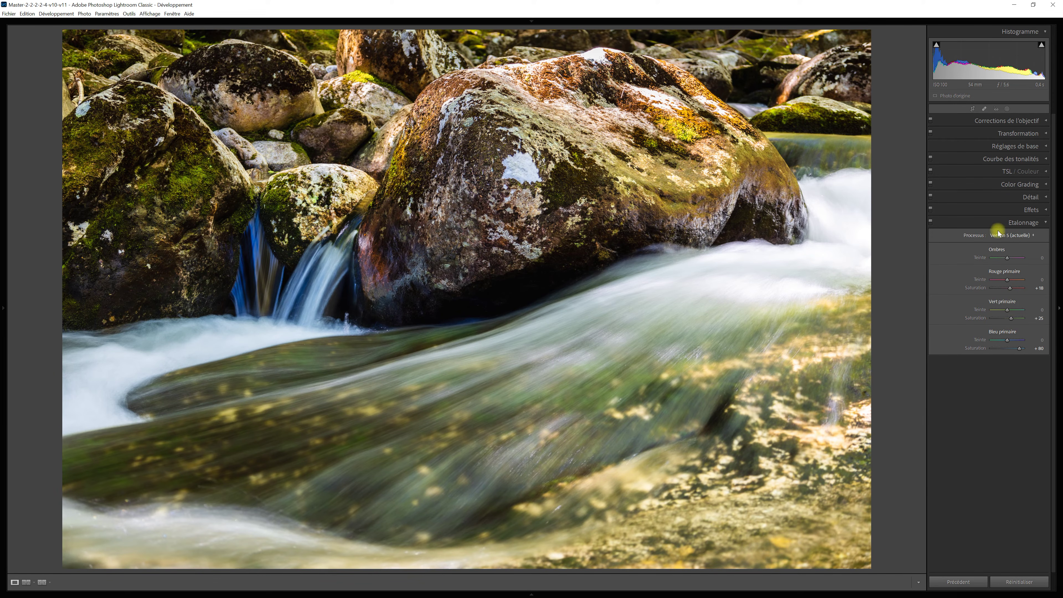
click(1046, 172)
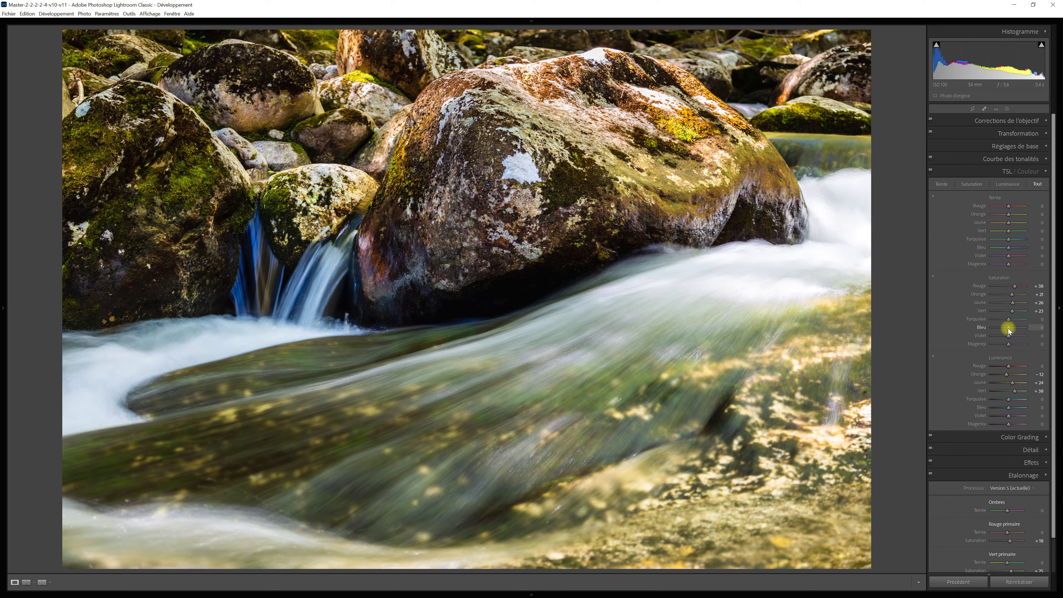
drag(1006, 329, 1003, 329)
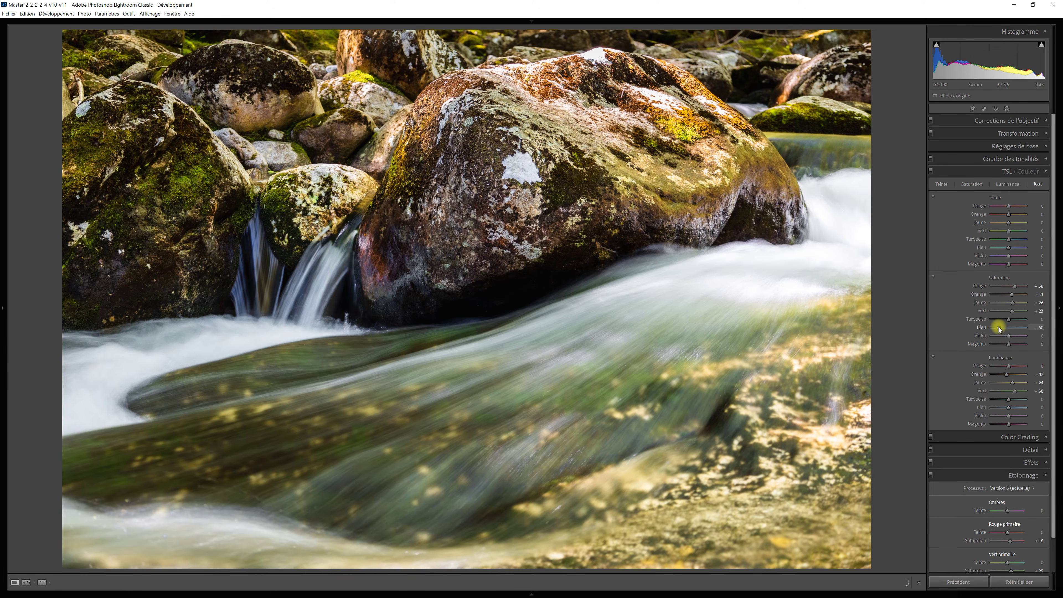
drag(1000, 327, 999, 327)
click(1046, 172)
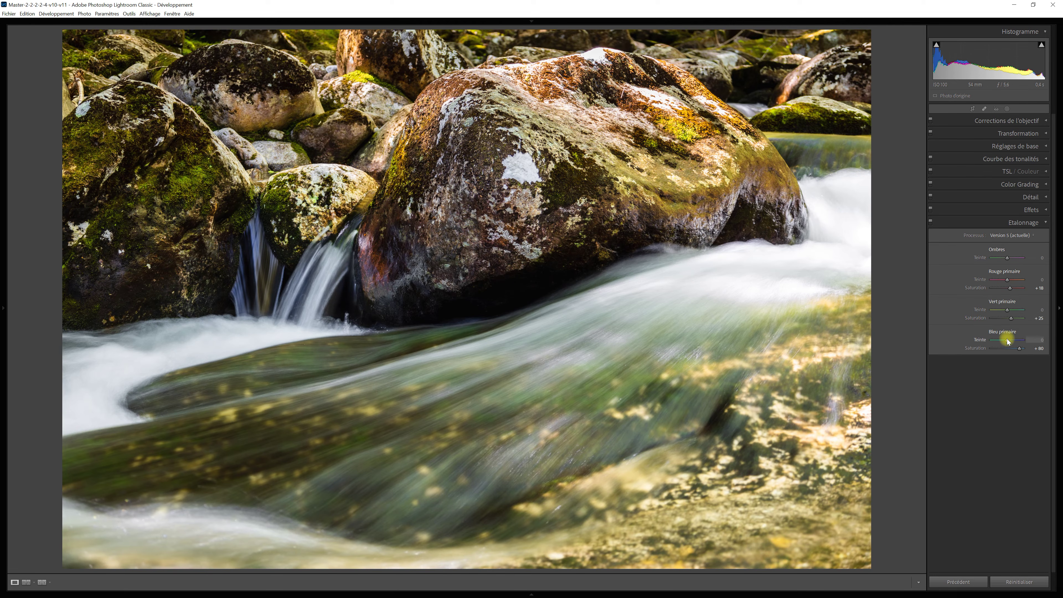
- Test the river photo's blue primary and green primary hues in both directions in the calibration, resetting each one
drag(1008, 342, 1021, 341)
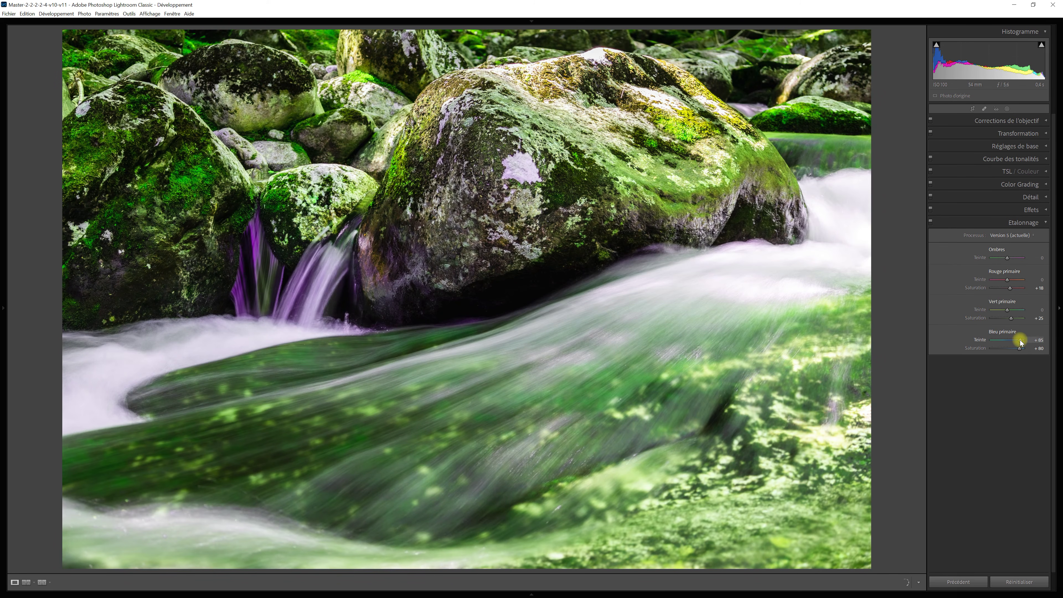
drag(1015, 341, 1001, 341)
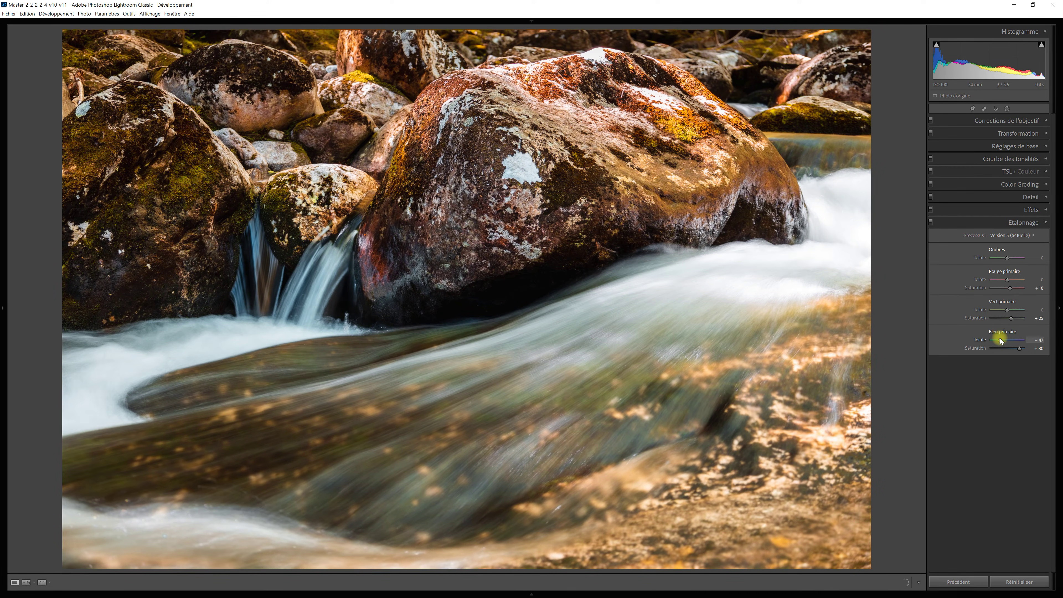
double_click(981, 340)
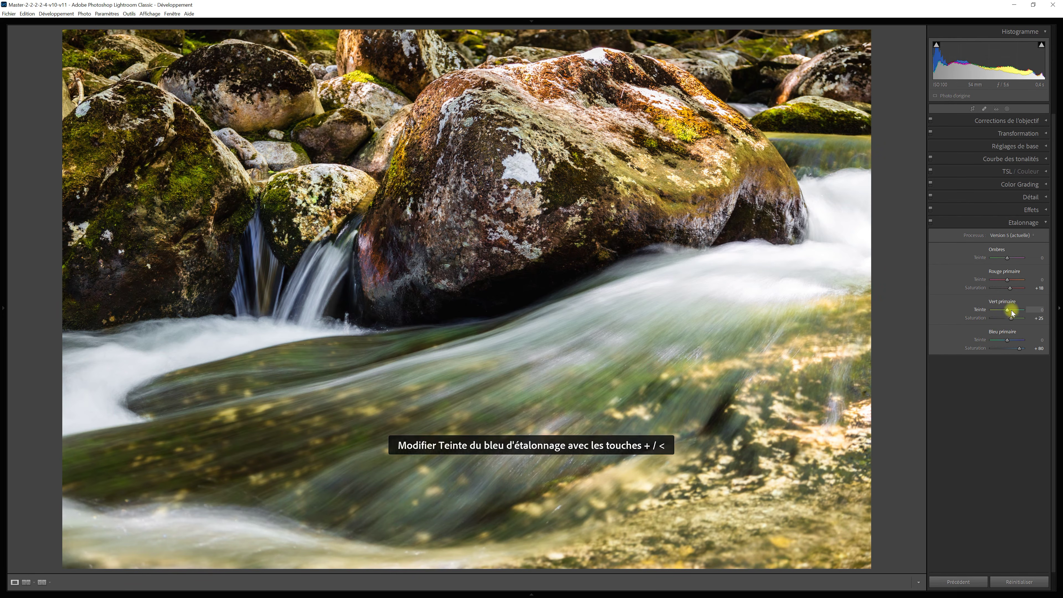
drag(1008, 311, 1015, 314)
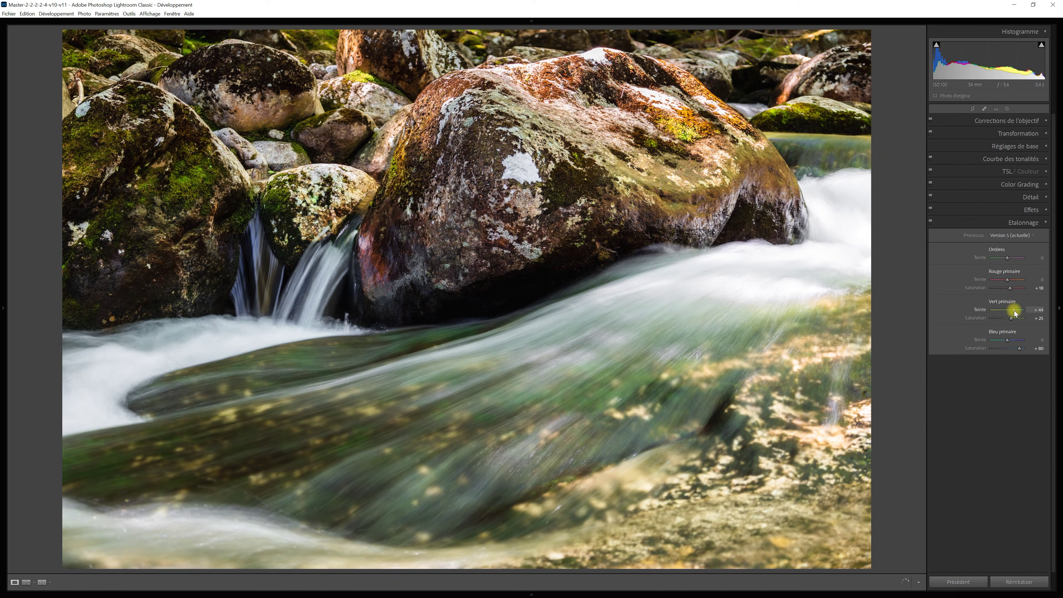
drag(1015, 312, 1002, 312)
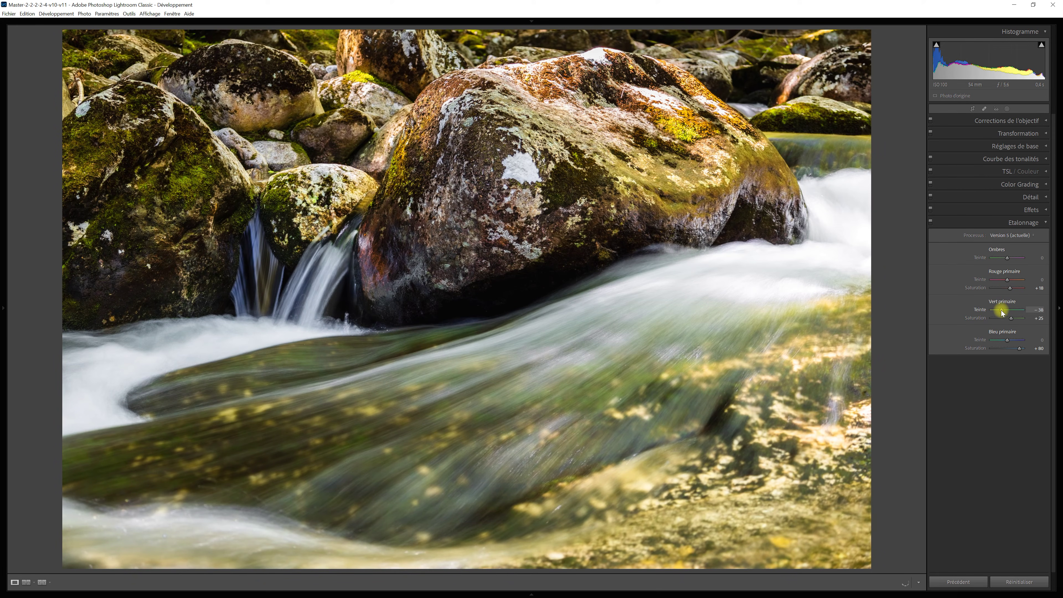
double_click(974, 309)
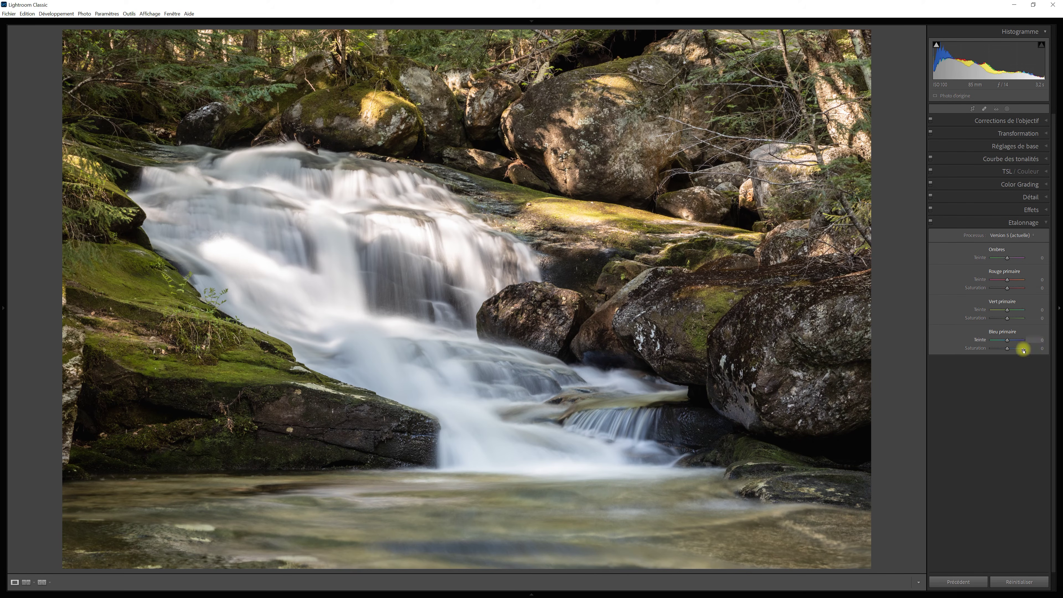
- Set the waterfall photo's blue primary saturation to +80, raise green and red primary saturation moderately, and compare with the calibration switched off
drag(1013, 349, 1021, 351)
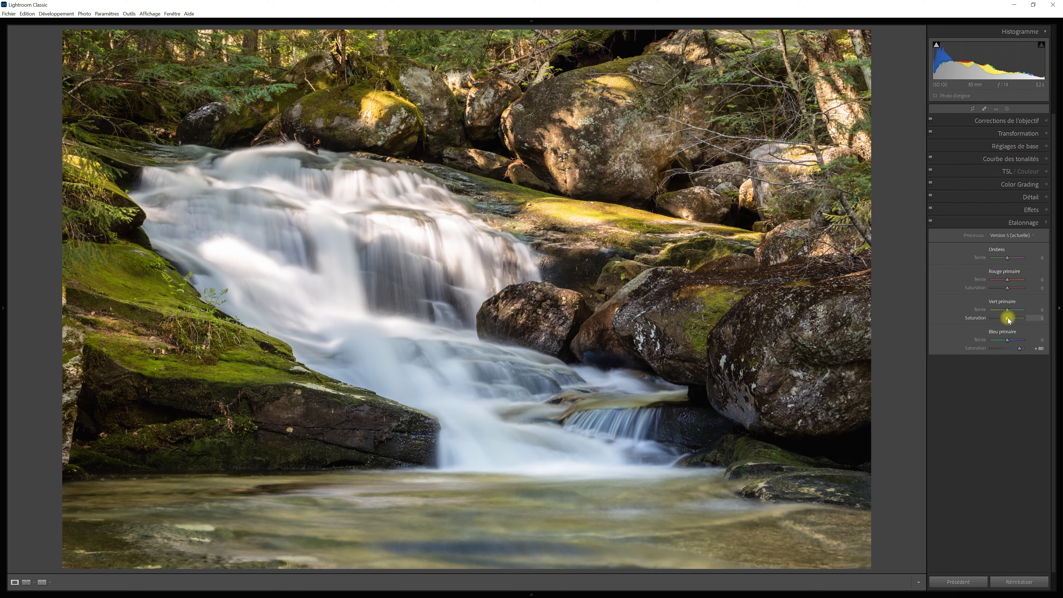
drag(1008, 320, 1014, 320)
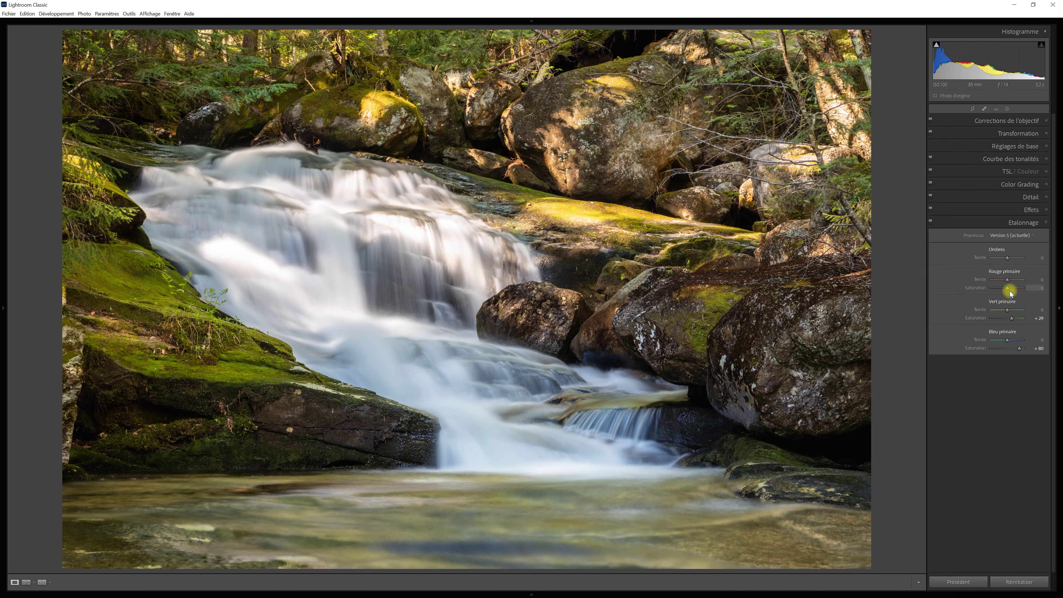
drag(1007, 288, 1013, 287)
click(932, 224)
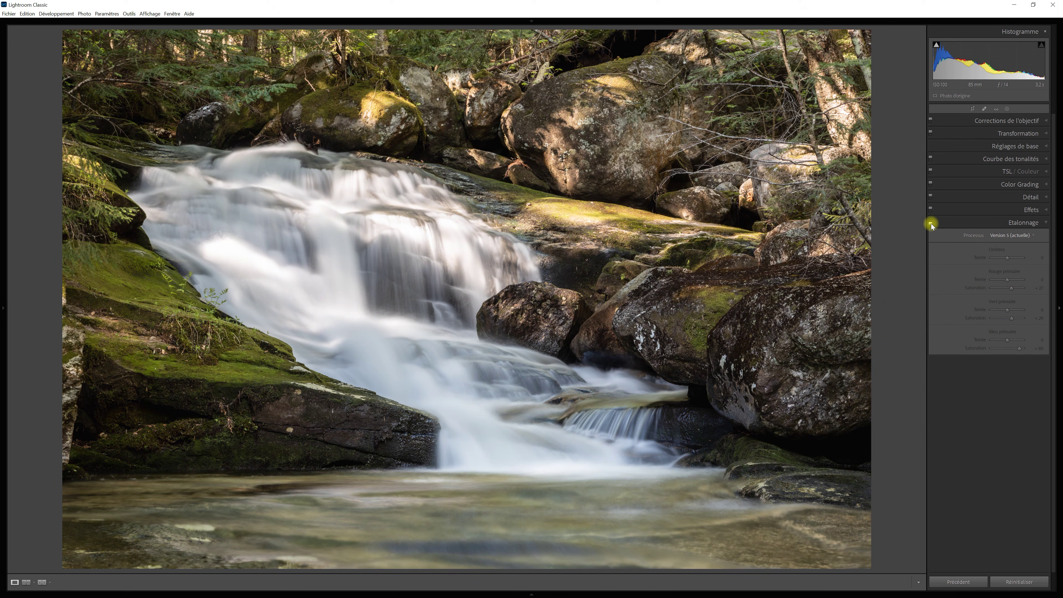
click(931, 223)
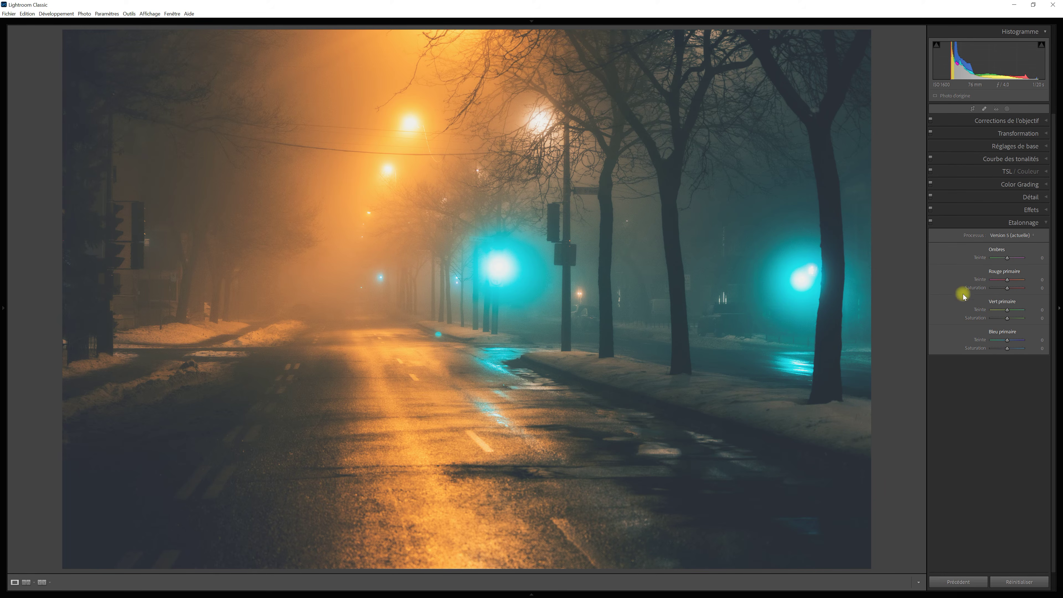
- Desaturate the foggy night street photo in the calibration, setting red primary saturation to -53, green to -40 and blue to -56
drag(1005, 288, 999, 349)
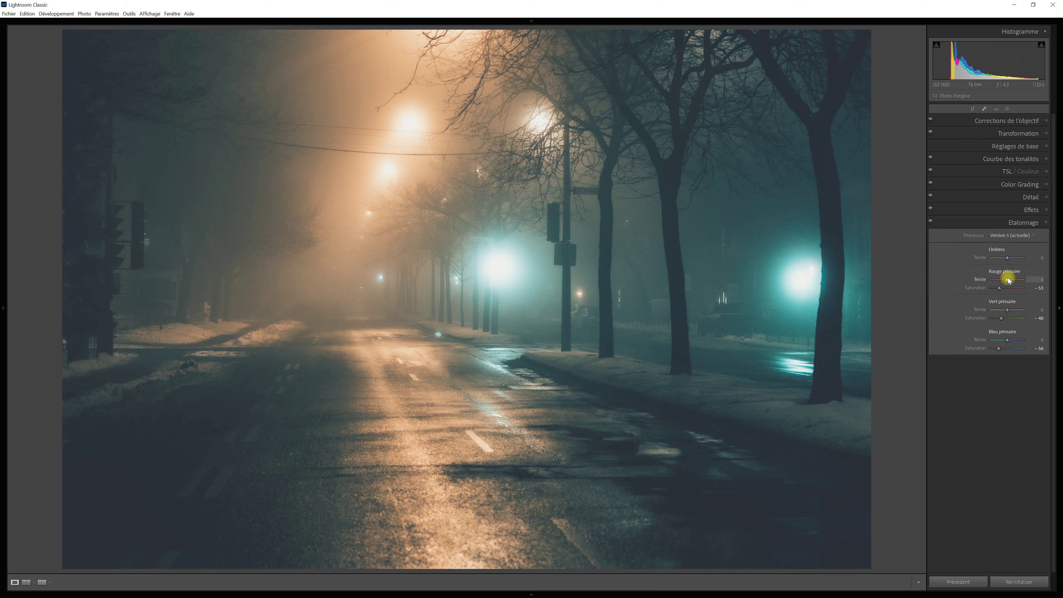
- Set the night street photo's red primary hue to -65 after comparing -100 and +100
drag(1008, 282, 983, 283)
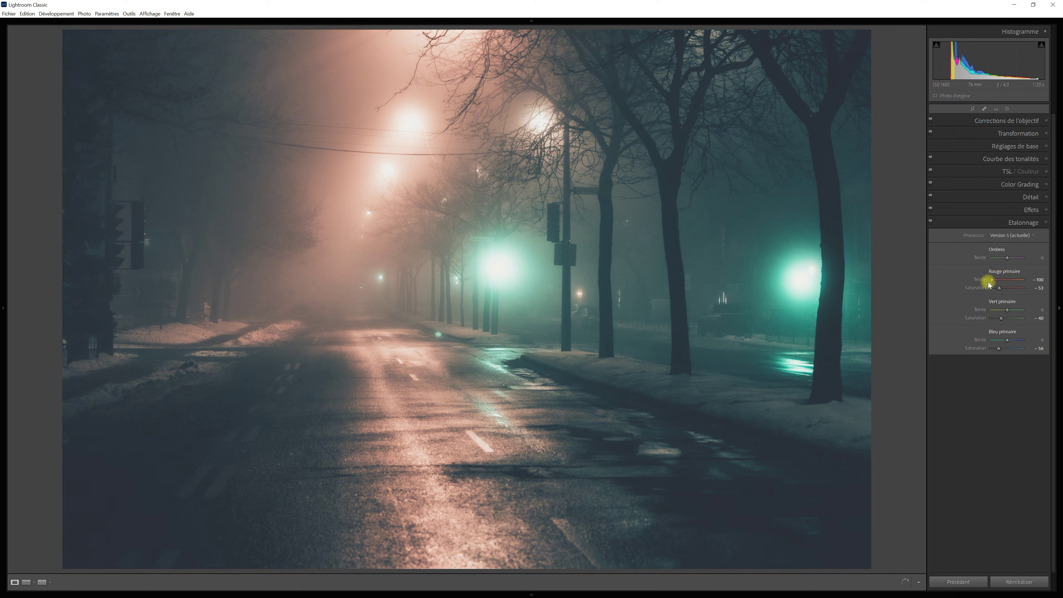
drag(993, 282, 1023, 277)
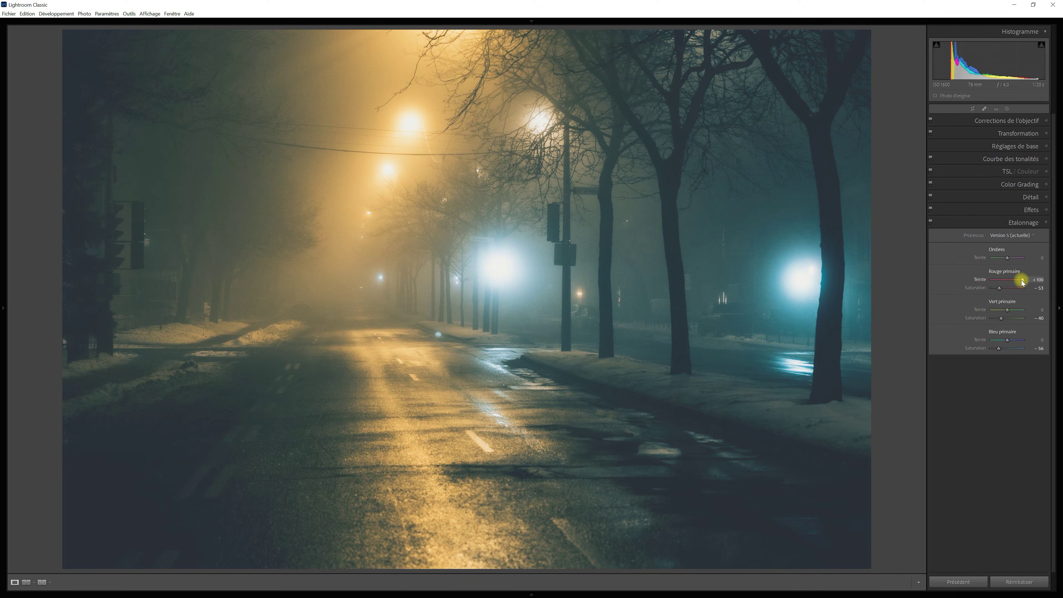
drag(1022, 280, 997, 282)
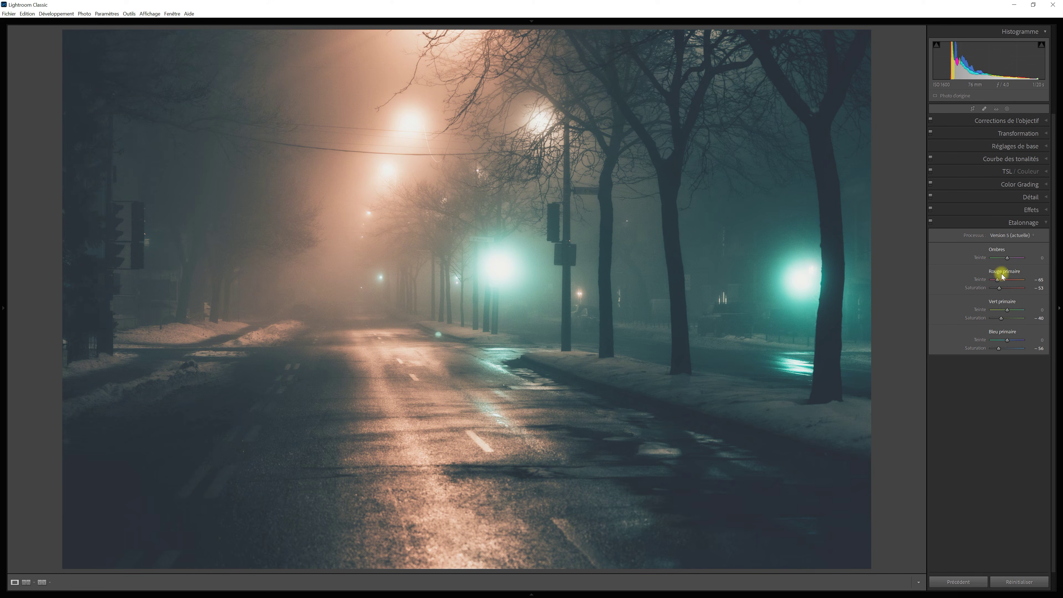